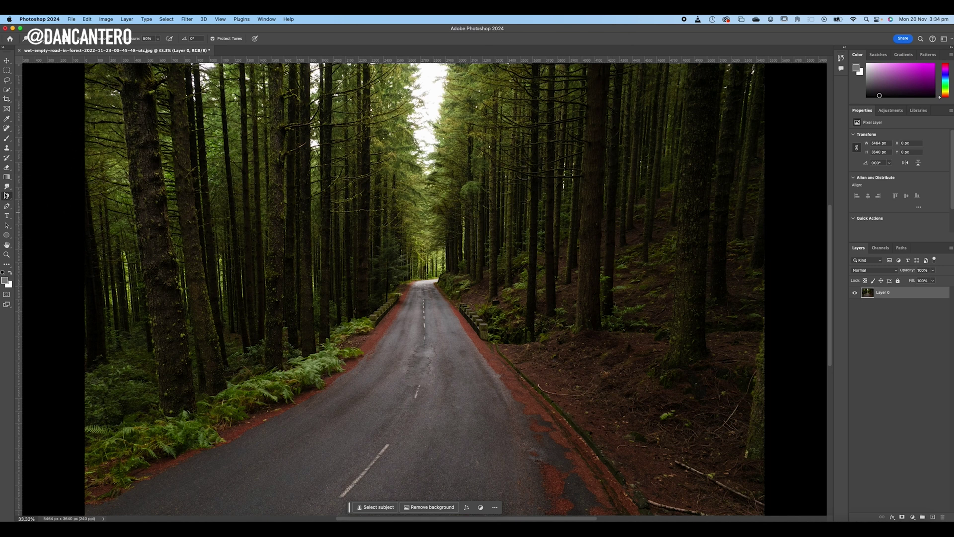
Step: Duplicate Layer 0 and name the copy Layer 1
click(7, 195)
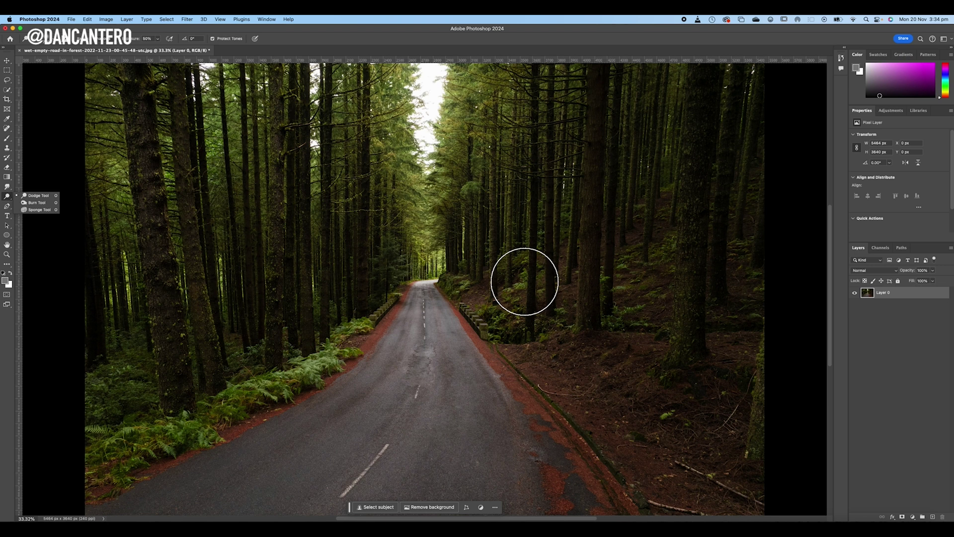
click(892, 294)
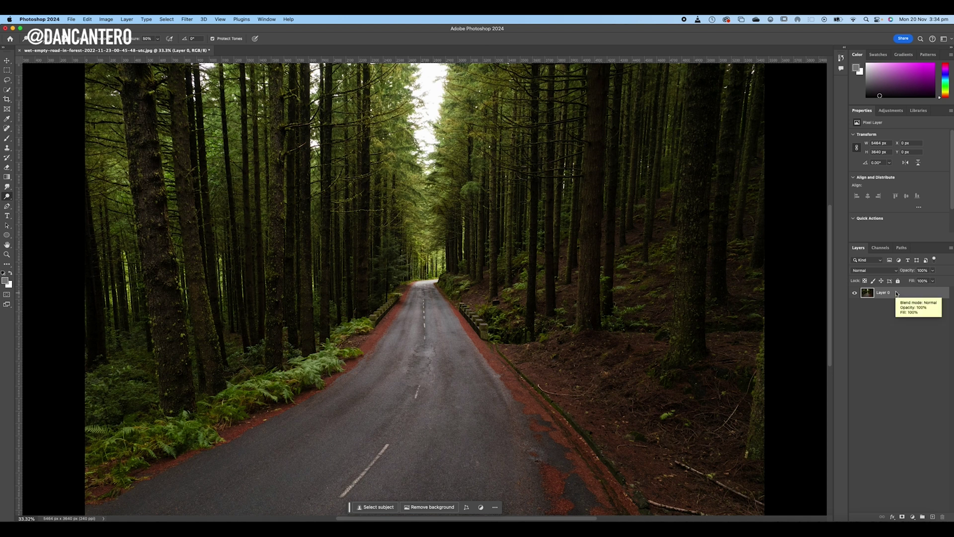
key(super+j)
double_click(889, 292)
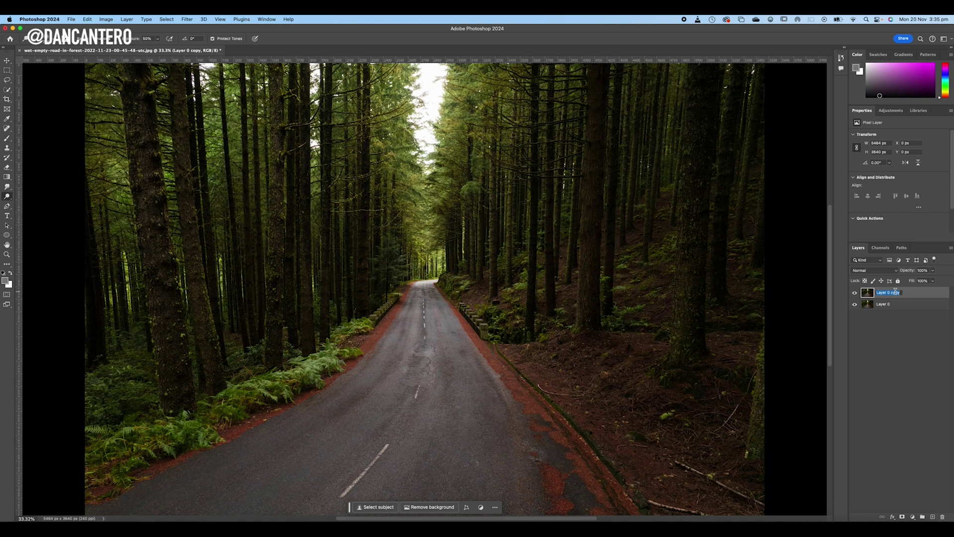
text(A)
text(ayer 1)
key(Return)
Step: Hide Layer 0 and activate the Dodge tool for working on Layer 1
click(854, 305)
right_click(7, 196)
click(35, 197)
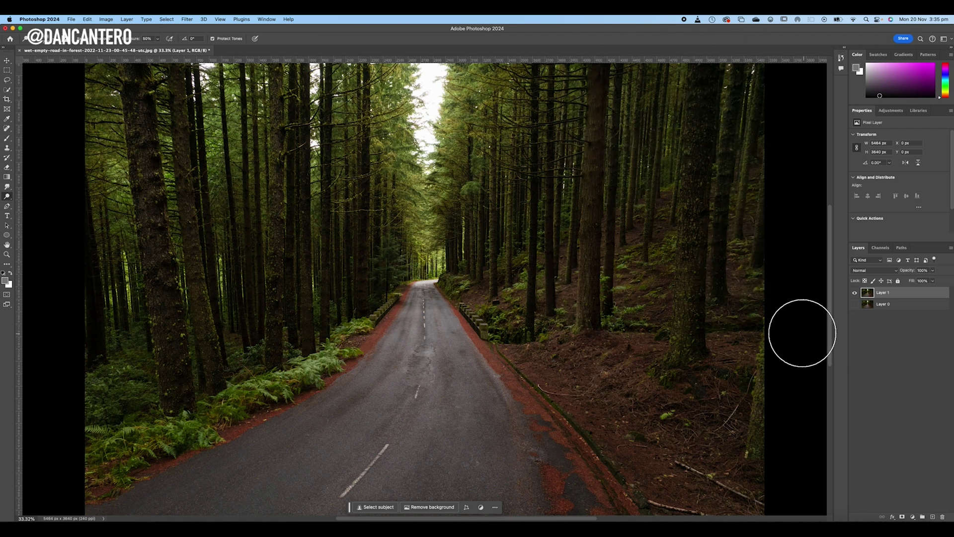
Step: Show Layer 0 again and toggle Layer 1's visibility to compare the two versions
click(855, 305)
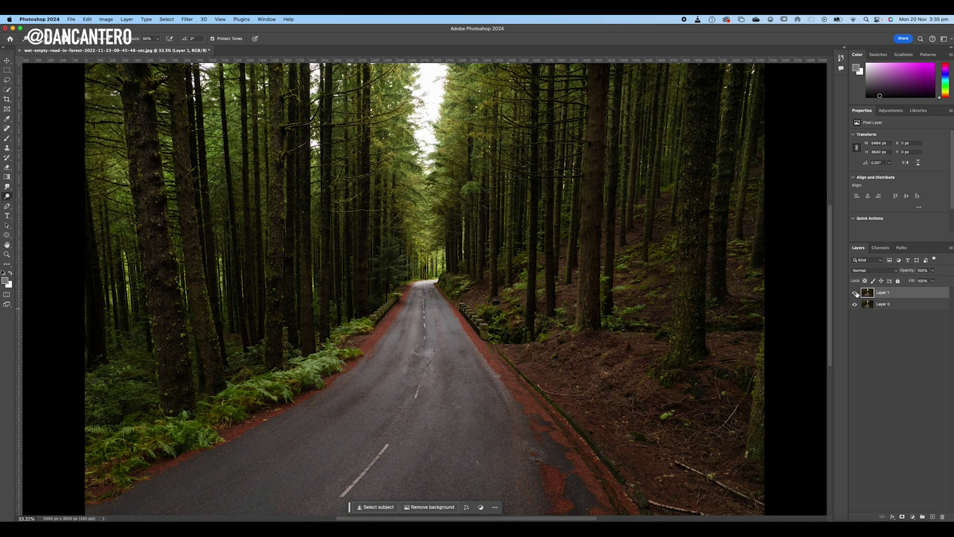
click(855, 294)
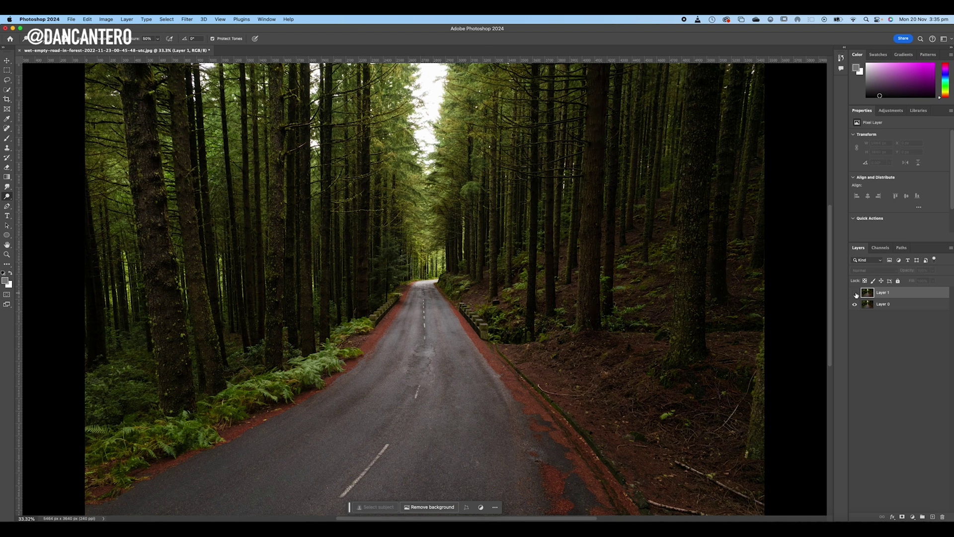
click(855, 294)
click(855, 294)
click(855, 294)
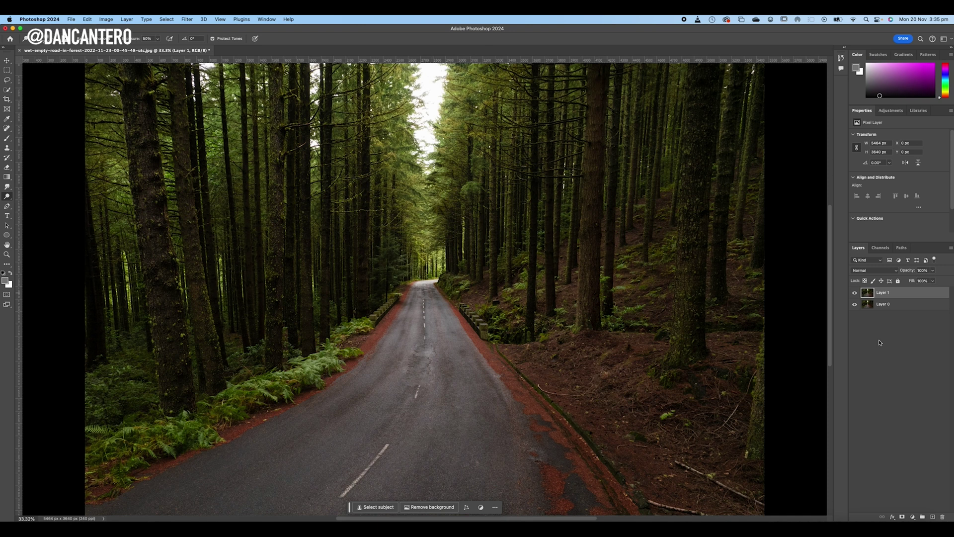
Step: Try the Burn tool on Layer 1 with Layer 0 hidden, and return to a single Layer 0
click(855, 305)
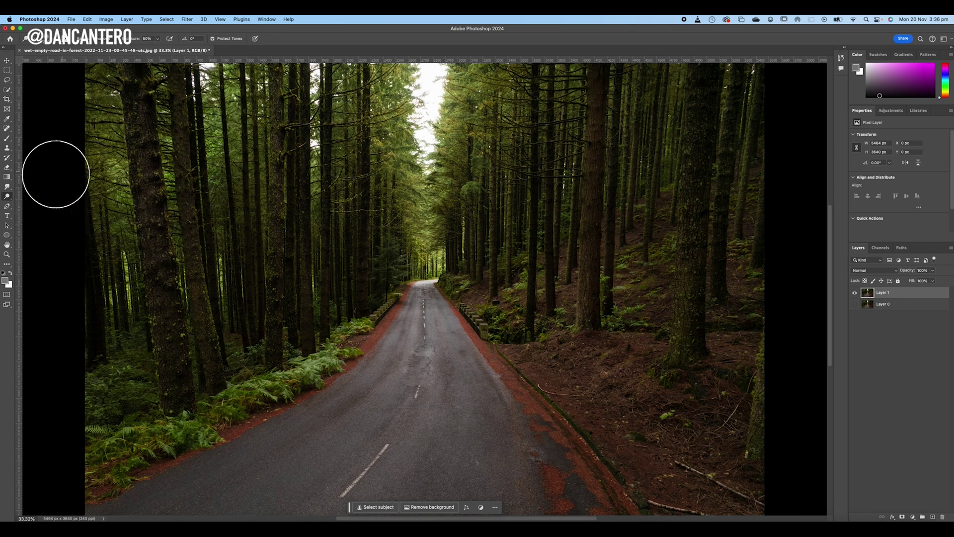
click(7, 197)
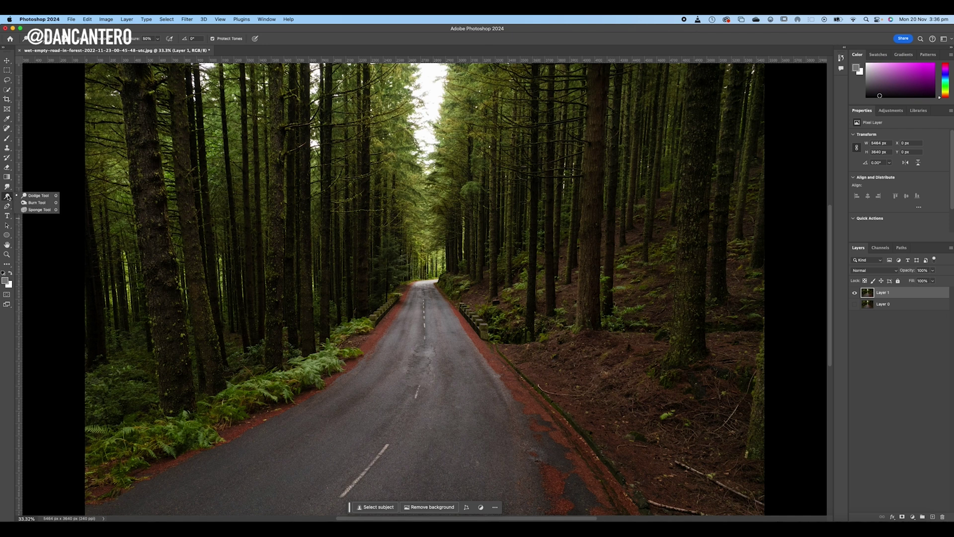
click(37, 202)
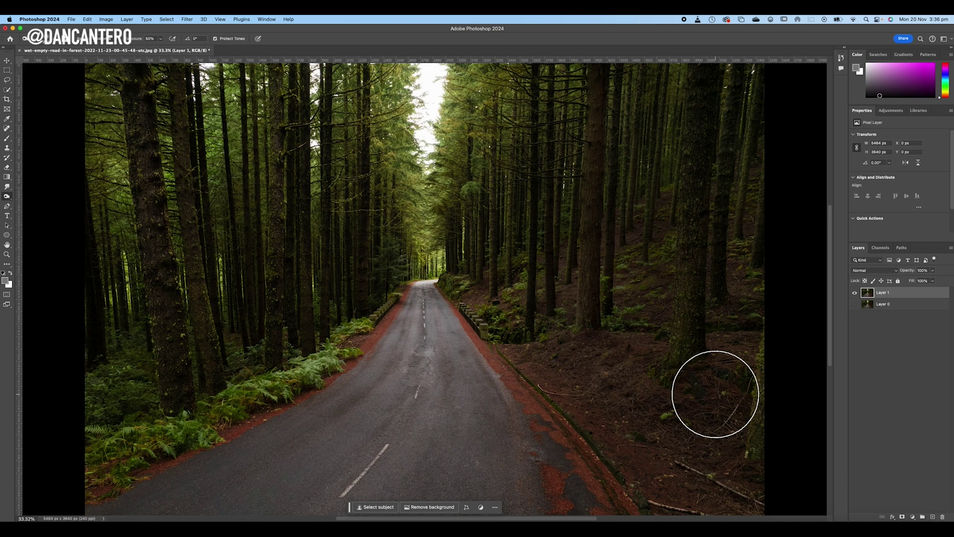
key(super+e)
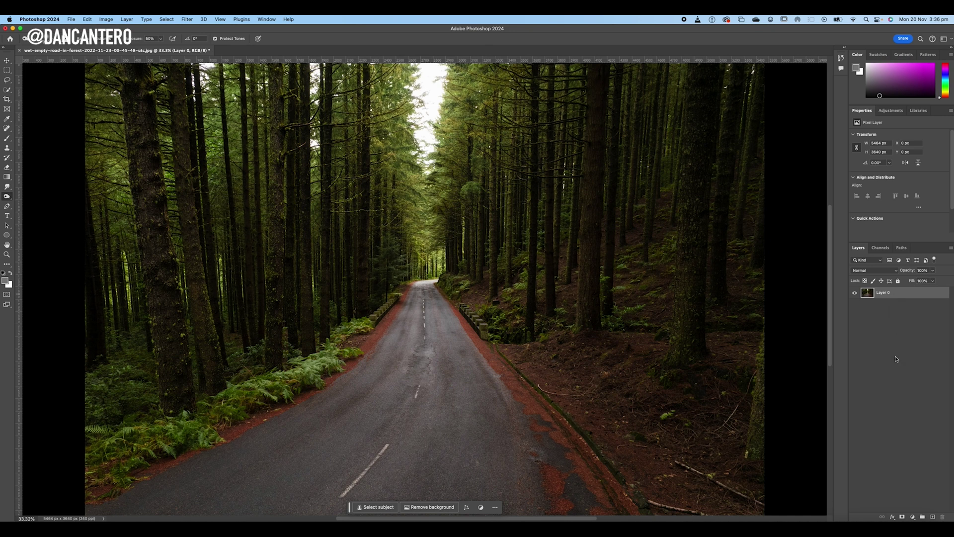
Step: Add a Brightness/Contrast adjustment layer clipped to Layer 0 and set its brightness to 87
click(913, 516)
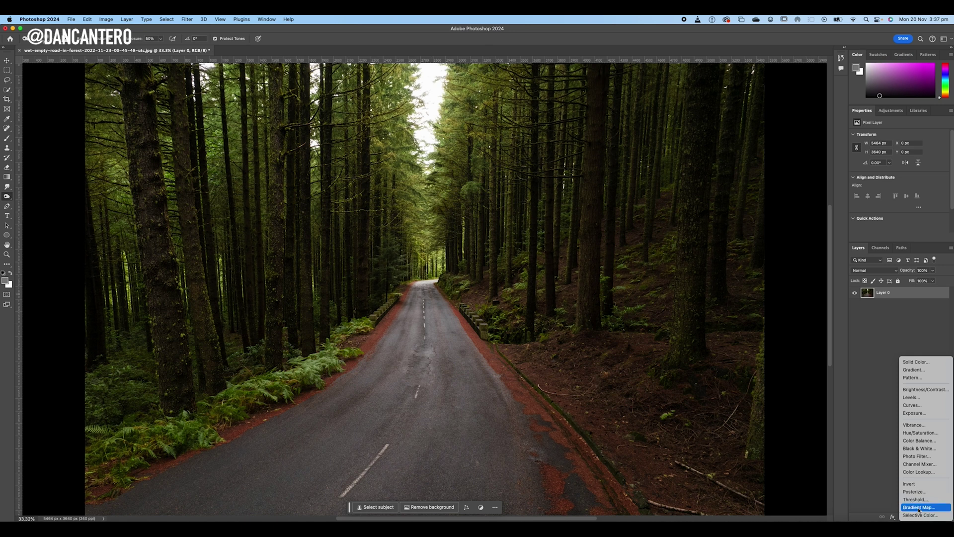
click(927, 389)
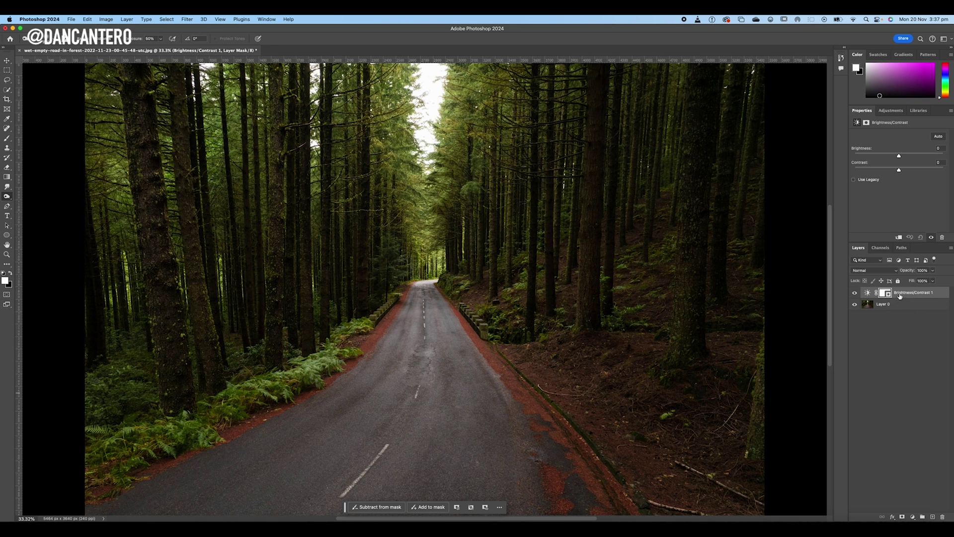
click(899, 238)
drag(900, 157, 928, 157)
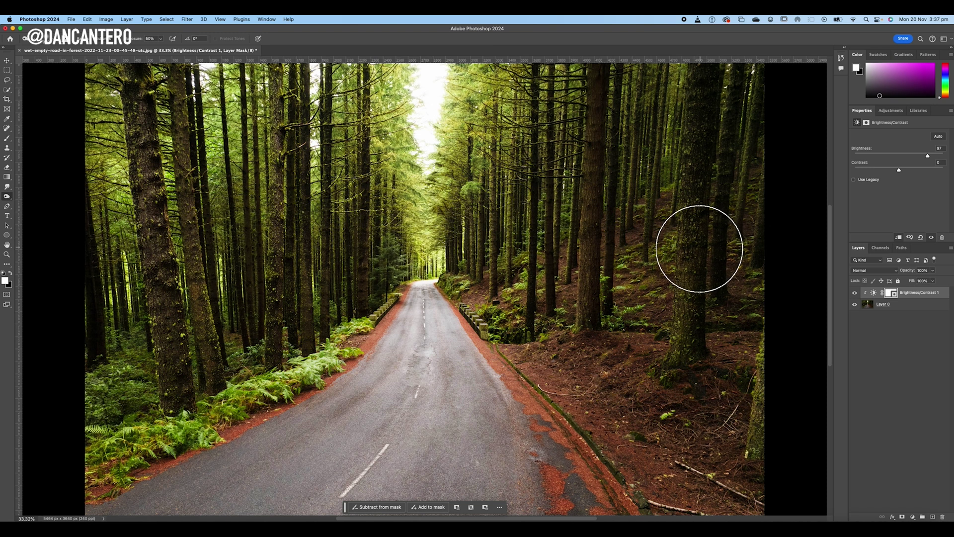
Step: Invert the brightening adjustment's mask to black and rename the adjustment layer Dodge
click(889, 294)
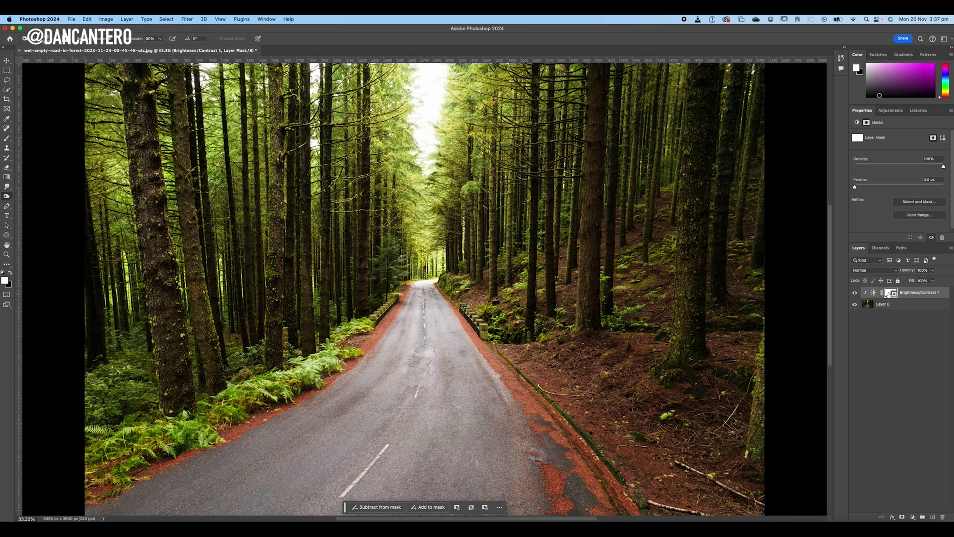
key(super+i)
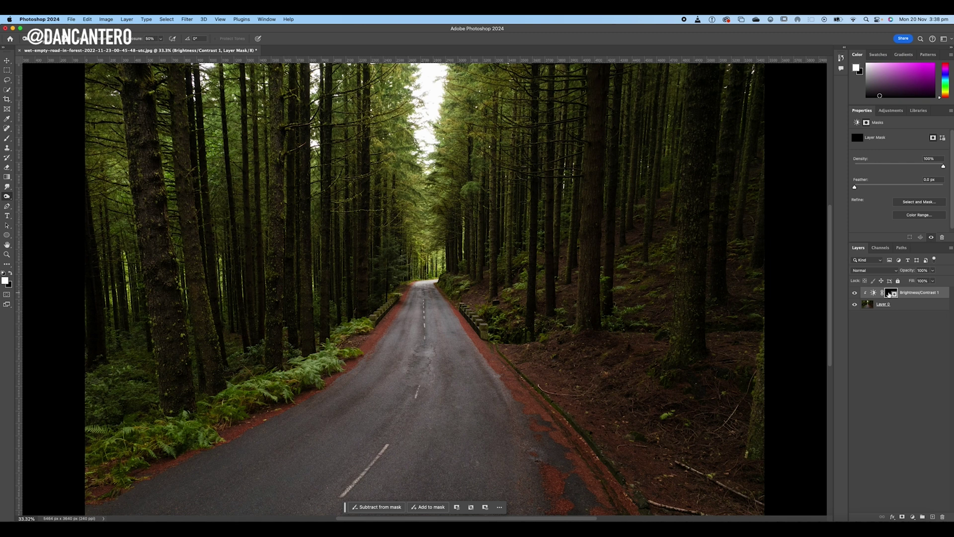
double_click(910, 293)
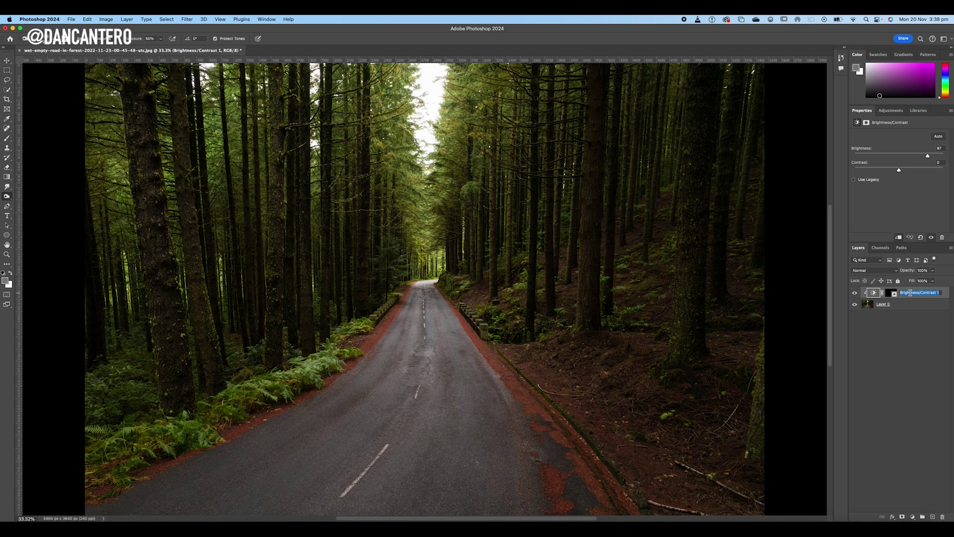
text(Dodge)
key(Return)
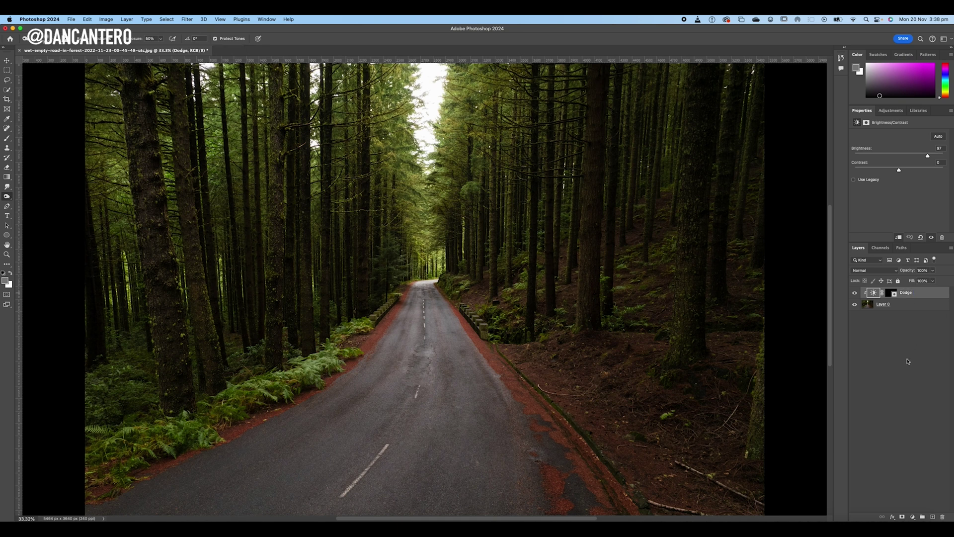
Step: Add a second clipped Brightness/Contrast adjustment layer above Dodge and set its brightness to -86
click(913, 518)
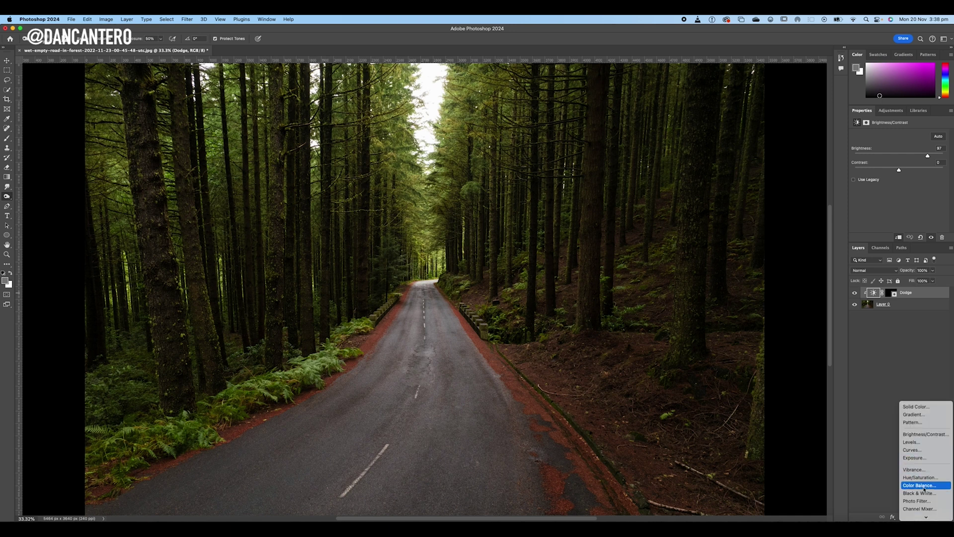
click(927, 434)
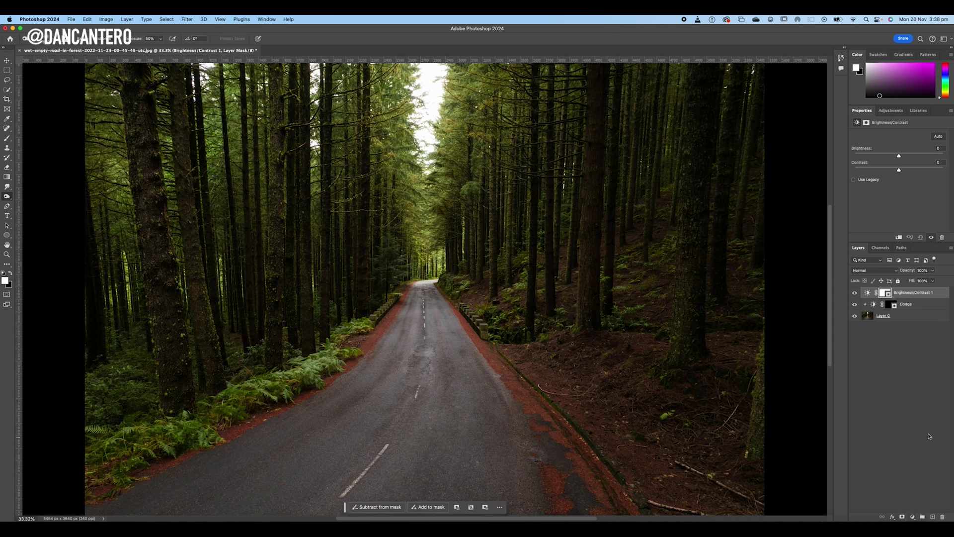
click(898, 237)
drag(899, 157, 895, 157)
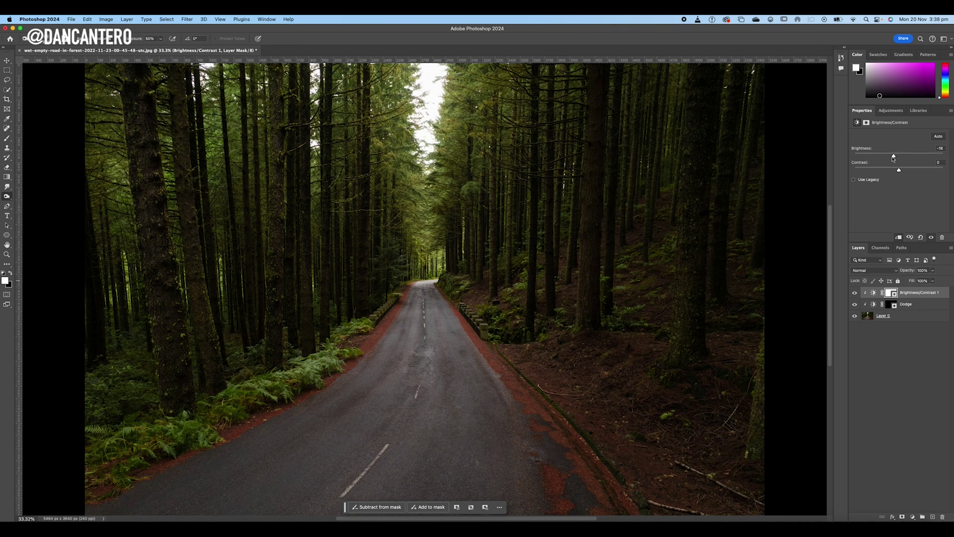
drag(893, 157, 878, 161)
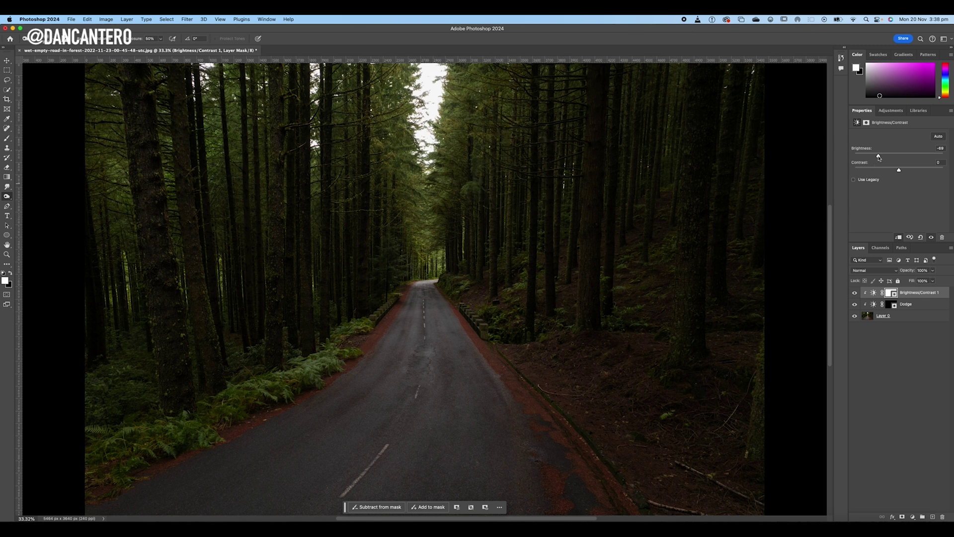
drag(878, 156, 876, 156)
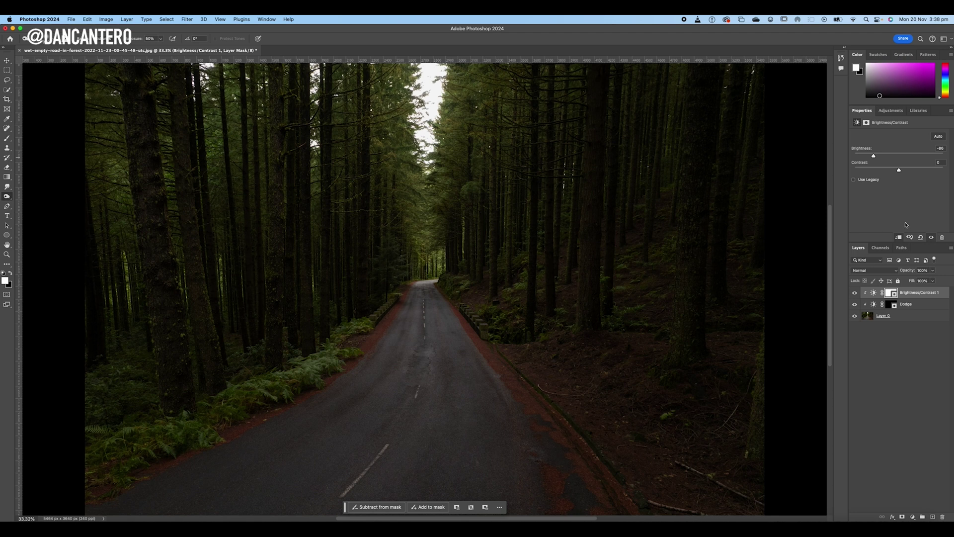
Step: Invert the darkening adjustment's mask to black and rename the adjustment layer Burn
key(super+i)
click(888, 294)
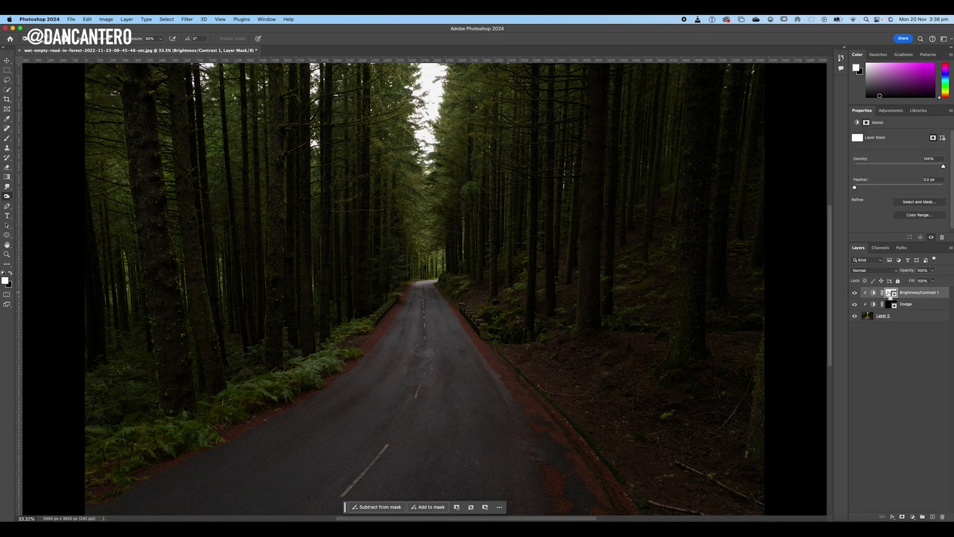
key(super+i)
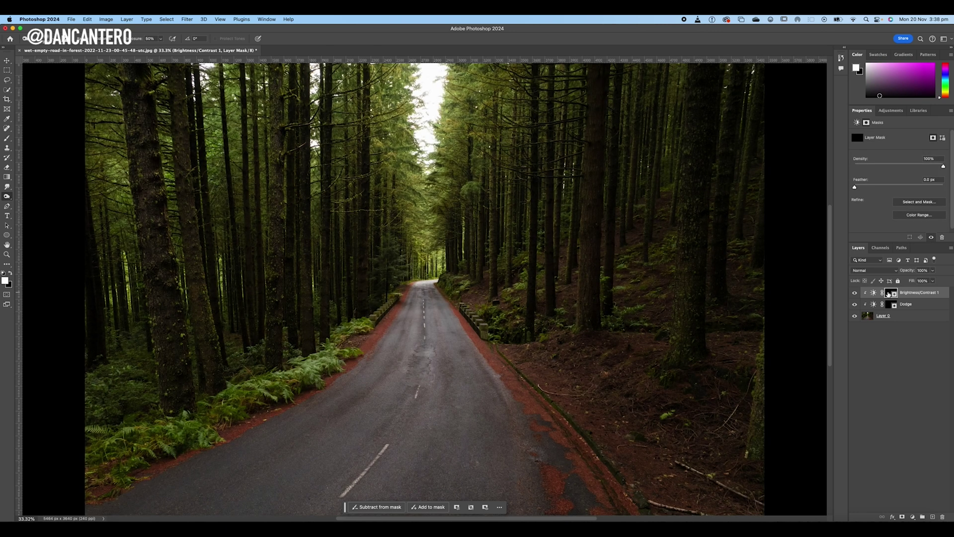
double_click(913, 293)
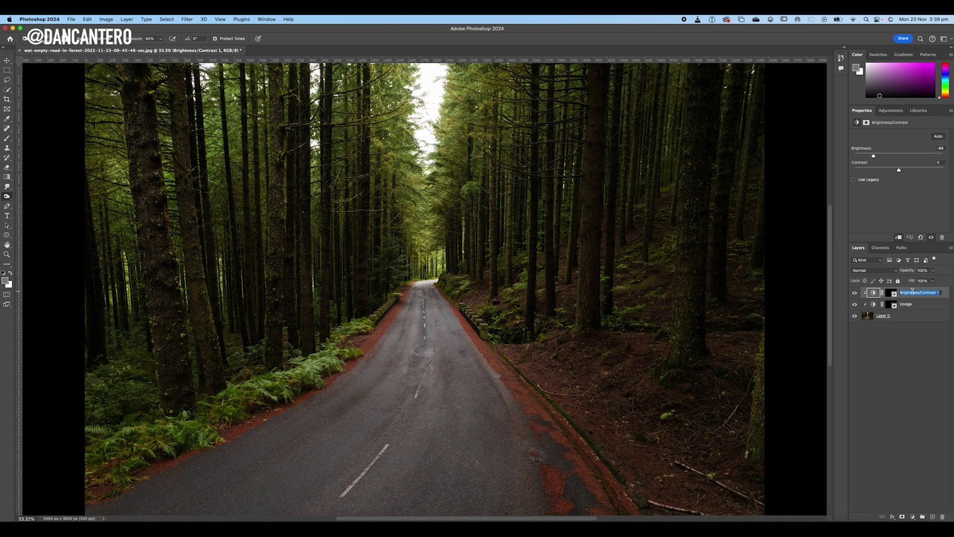
text(Burn)
key(Return)
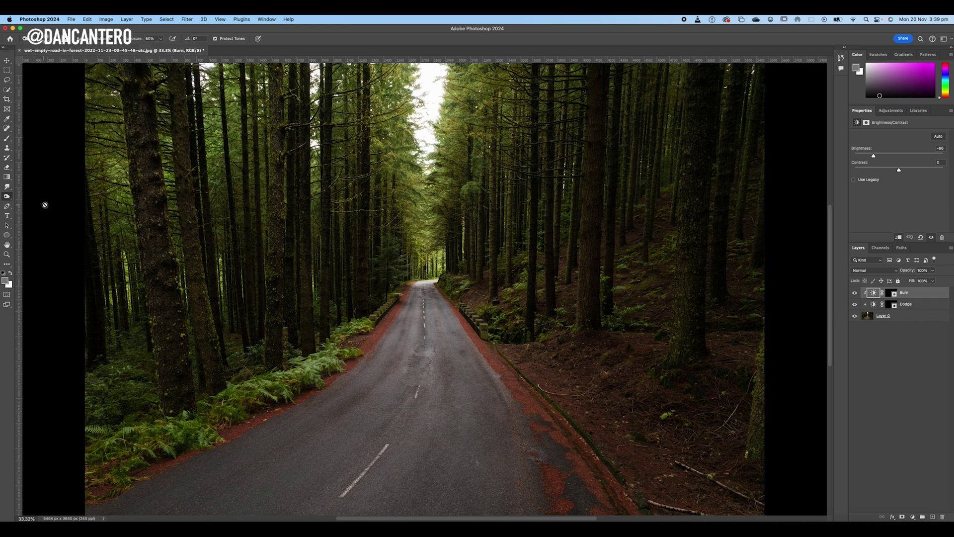
Step: Activate the Brush tool with a flow of 1% and target the Dodge layer's mask
key(b)
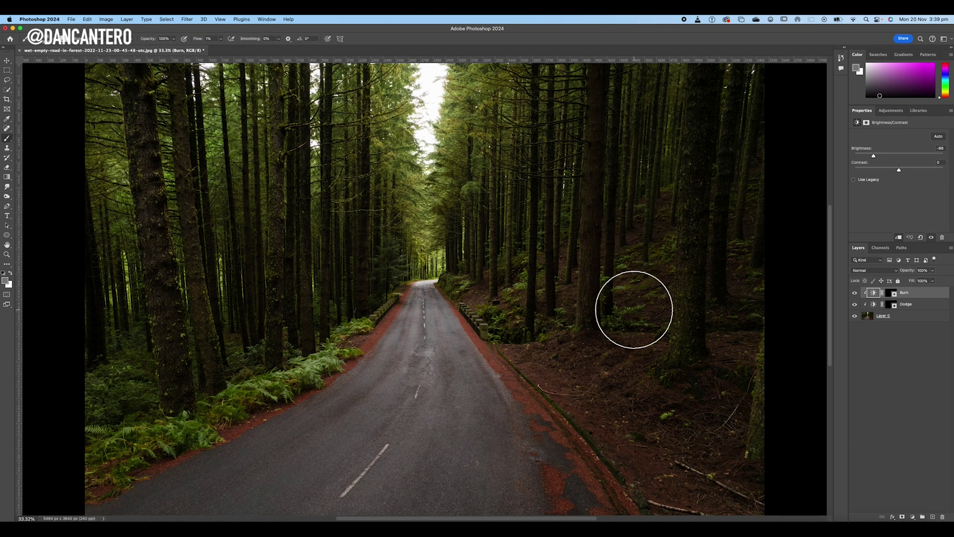
click(888, 294)
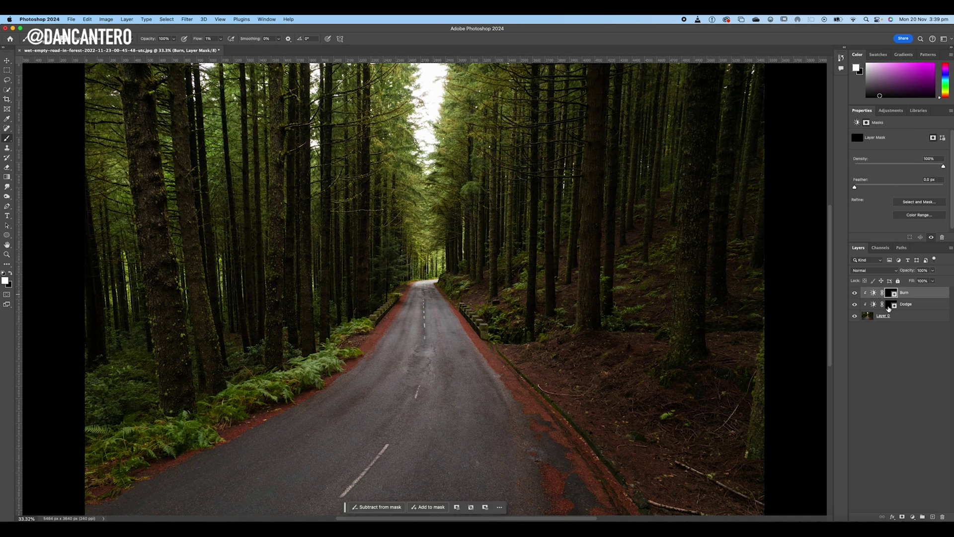
click(887, 306)
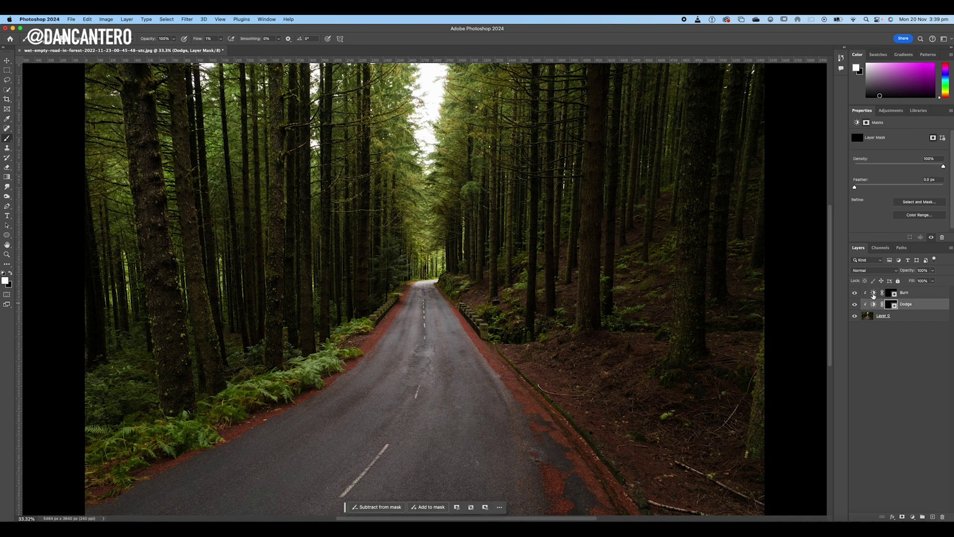
click(874, 295)
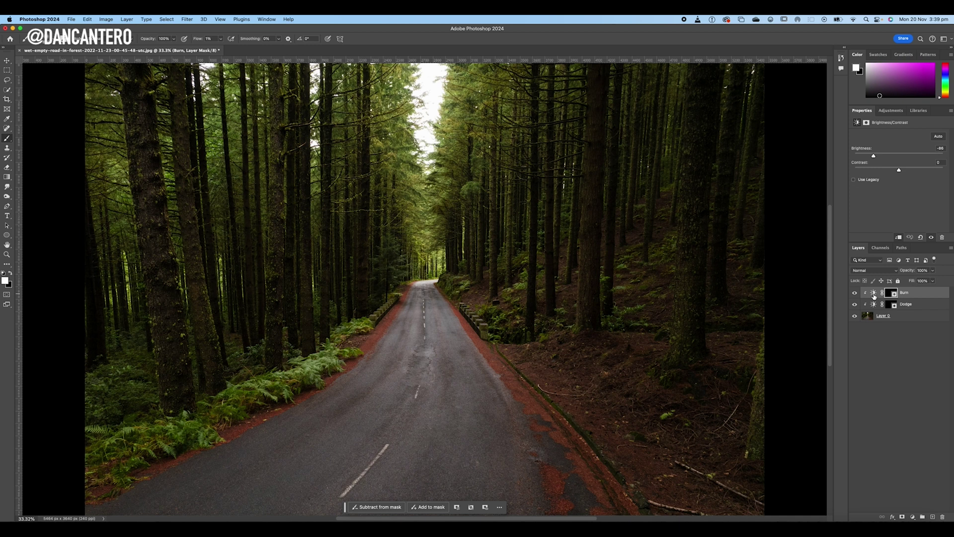
click(887, 297)
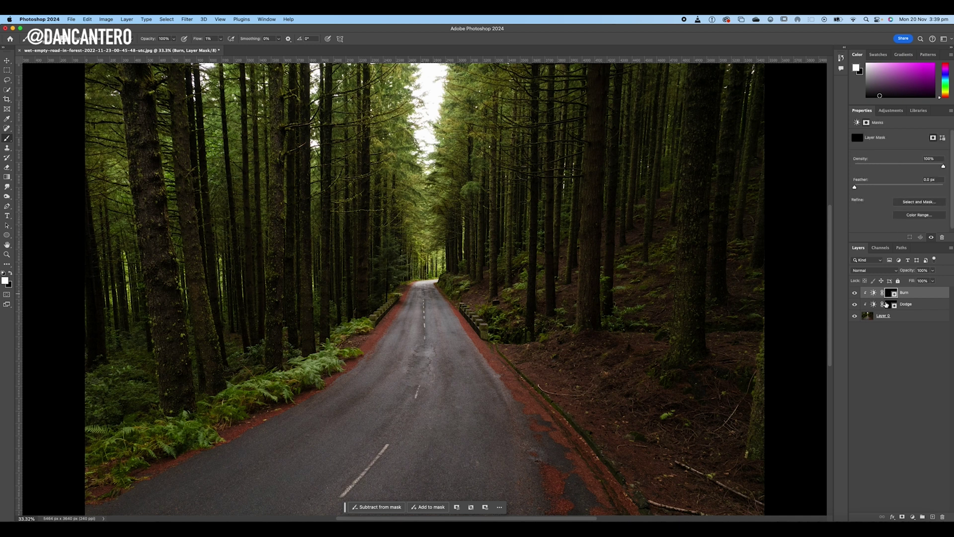
click(886, 304)
click(890, 295)
click(889, 304)
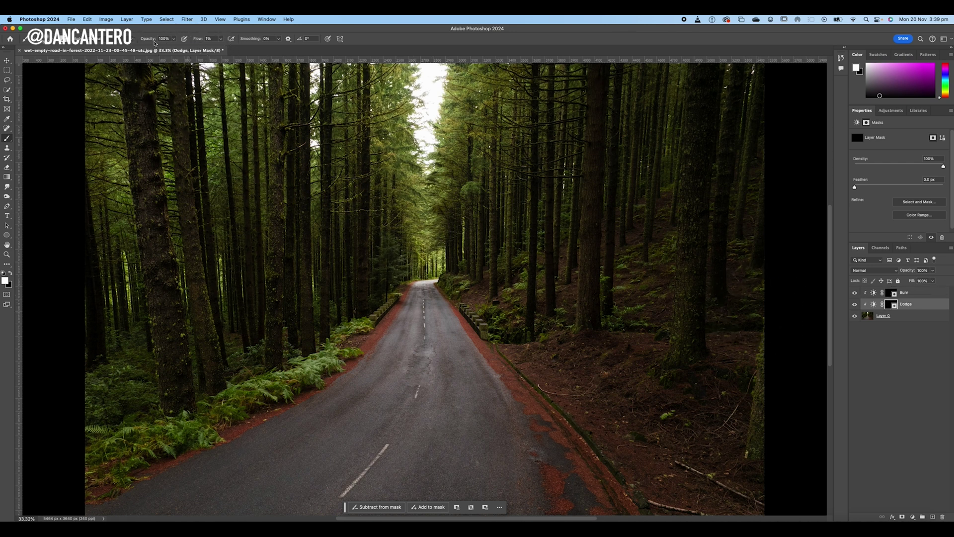
click(212, 40)
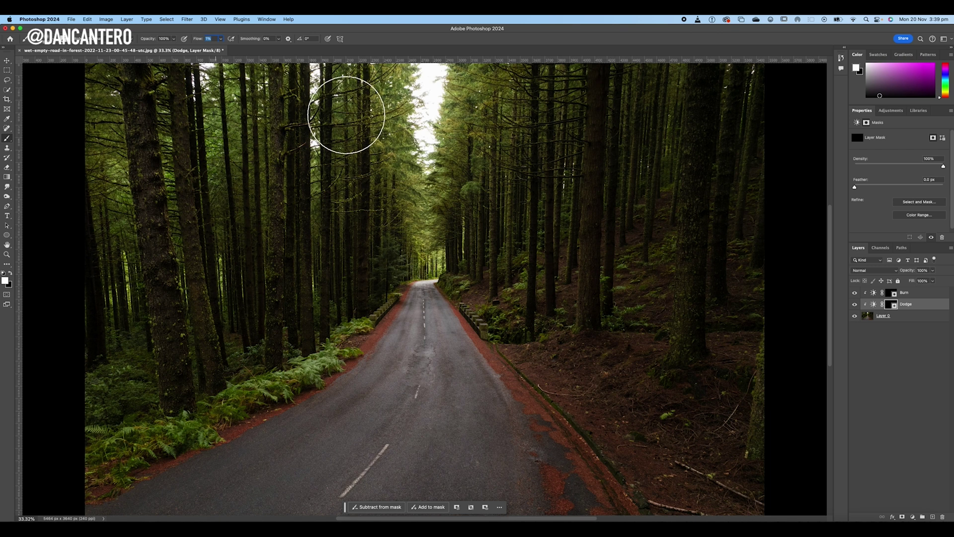
key(Return)
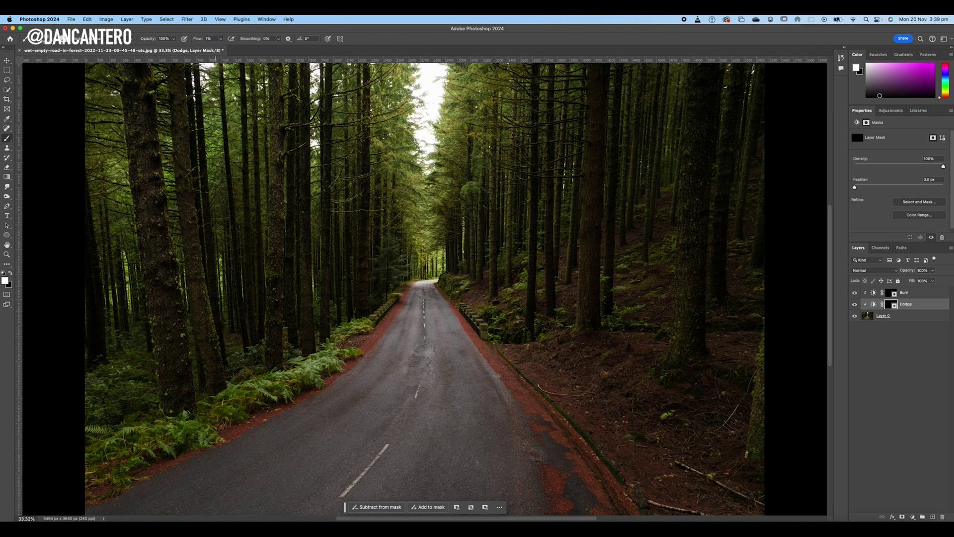
Step: Set the brush hardness to 0%, keeping its size at 800 px
click(29, 39)
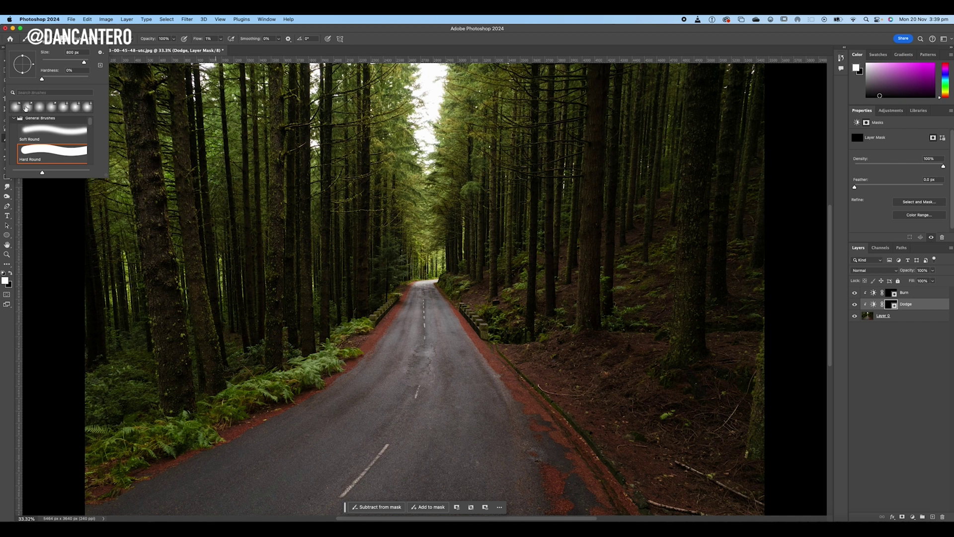
click(69, 70)
key(Return)
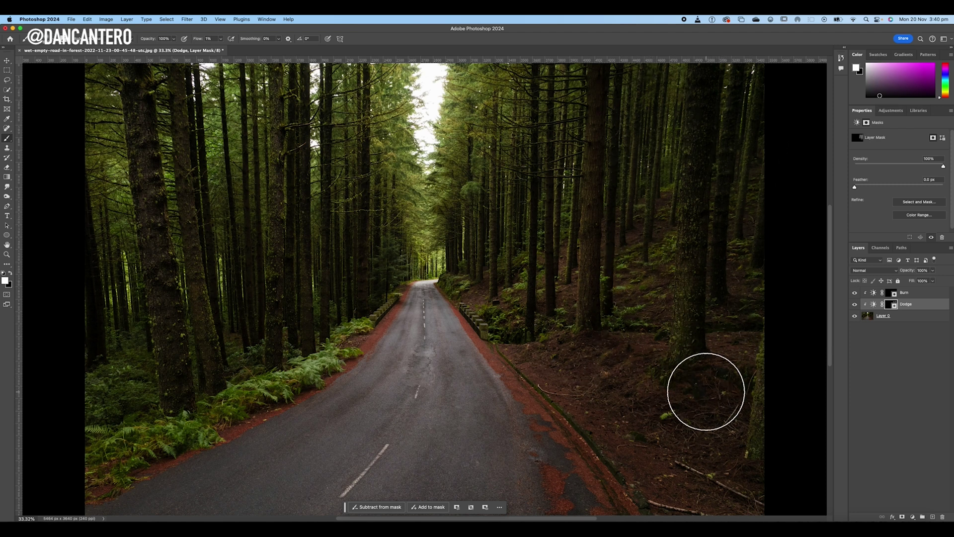
Step: Toggle the Dodge layer's visibility repeatedly to compare the forest slope beside the road with and without brightening
click(855, 304)
click(855, 305)
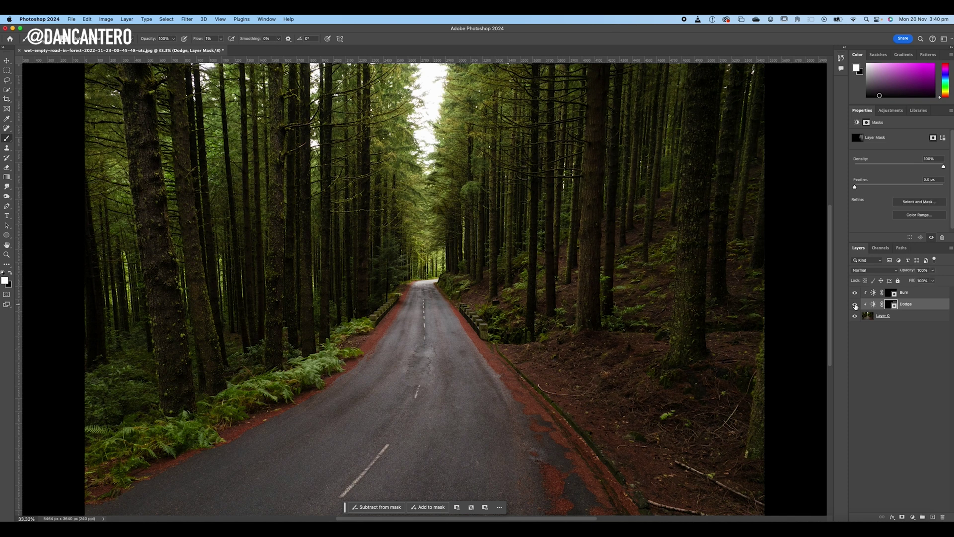
click(854, 305)
click(854, 305)
click(855, 304)
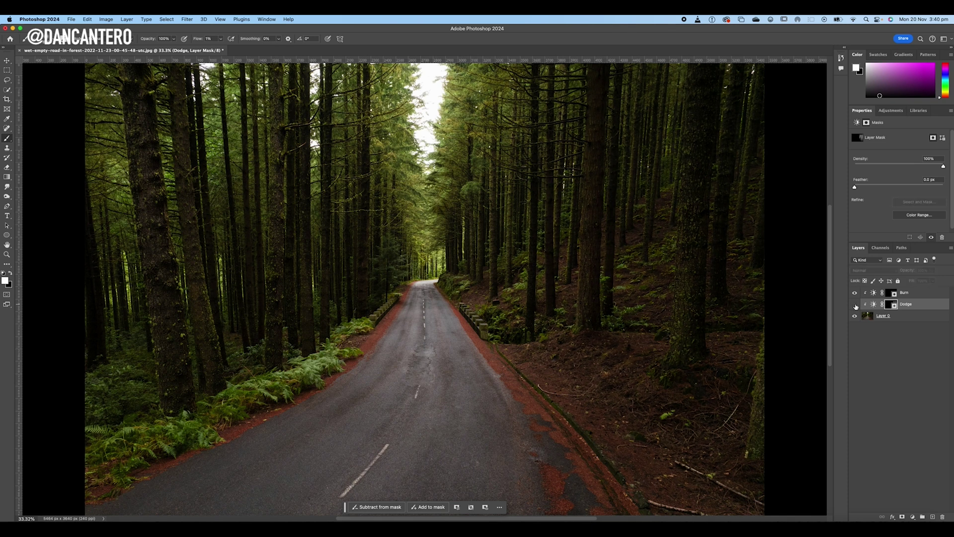
click(855, 305)
Step: Paint white on the Dodge mask over the dark trees and undergrowth on both sides of the road, comparing with the layer hidden
mouse_move(717, 227)
mouse_down()
mouse_move(709, 105)
mouse_move(701, 144)
mouse_move(709, 182)
mouse_move(708, 130)
mouse_move(733, 140)
mouse_move(707, 217)
mouse_move(695, 203)
mouse_move(671, 243)
mouse_move(688, 220)
mouse_move(699, 421)
mouse_move(574, 338)
mouse_move(677, 414)
mouse_move(646, 372)
mouse_move(617, 148)
mouse_move(576, 224)
mouse_move(573, 159)
mouse_move(570, 245)
mouse_move(566, 129)
mouse_move(541, 204)
mouse_move(536, 273)
mouse_move(536, 232)
mouse_move(639, 247)
mouse_move(640, 220)
mouse_move(638, 261)
mouse_move(682, 324)
mouse_move(645, 334)
mouse_move(750, 404)
mouse_move(708, 358)
mouse_move(769, 404)
mouse_move(740, 406)
mouse_move(750, 492)
mouse_move(723, 446)
mouse_move(567, 371)
mouse_move(563, 336)
mouse_move(401, 361)
mouse_move(322, 327)
mouse_move(378, 287)
mouse_move(381, 268)
mouse_move(234, 337)
mouse_move(197, 340)
mouse_move(343, 269)
mouse_move(138, 305)
mouse_move(309, 264)
mouse_move(205, 240)
mouse_move(155, 118)
mouse_move(154, 364)
mouse_move(196, 192)
mouse_move(167, 141)
mouse_move(169, 118)
mouse_move(251, 309)
mouse_move(306, 194)
mouse_move(295, 135)
mouse_move(289, 156)
mouse_move(325, 300)
mouse_move(345, 232)
mouse_move(340, 207)
mouse_move(347, 302)
mouse_move(373, 253)
mouse_move(353, 251)
mouse_move(343, 284)
mouse_move(228, 370)
mouse_move(106, 347)
mouse_move(74, 284)
mouse_move(79, 191)
mouse_up()
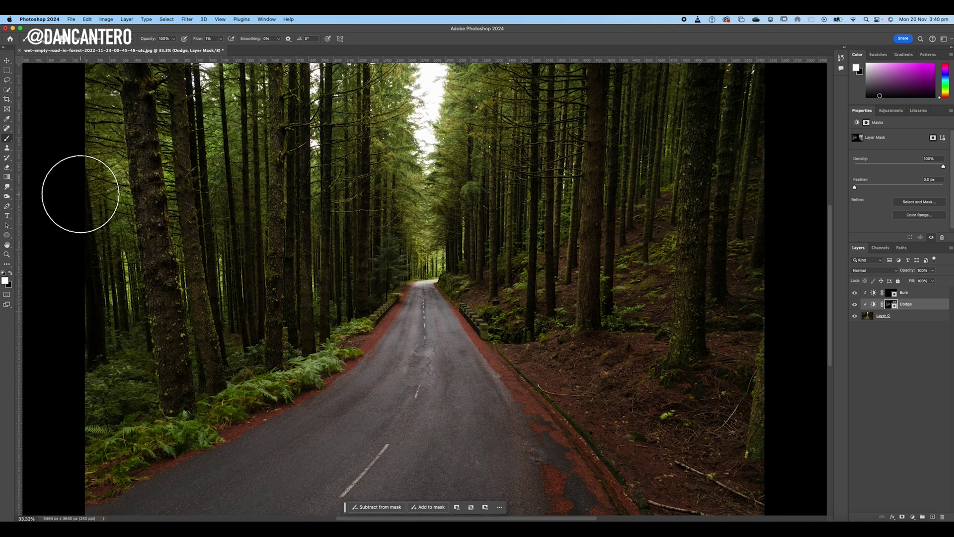
click(855, 305)
click(855, 305)
click(855, 306)
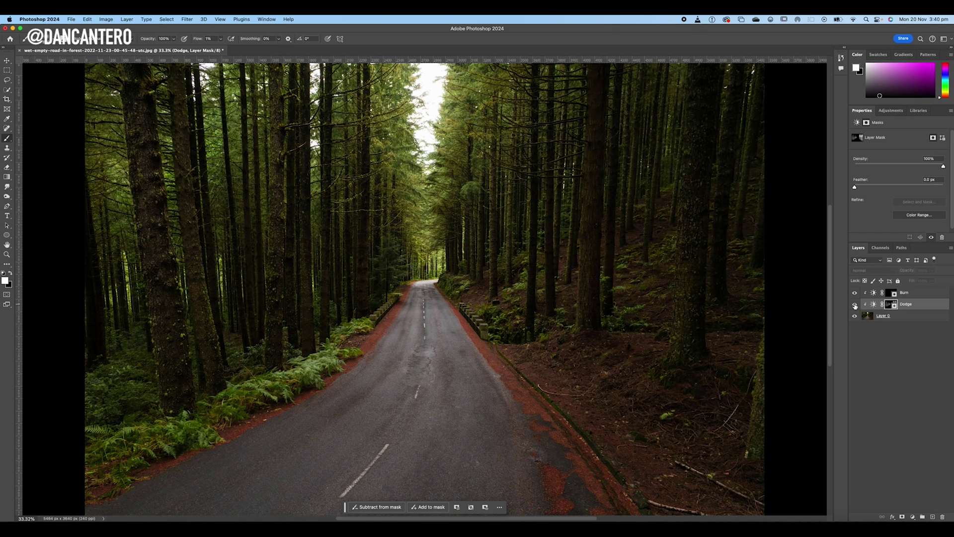
click(855, 305)
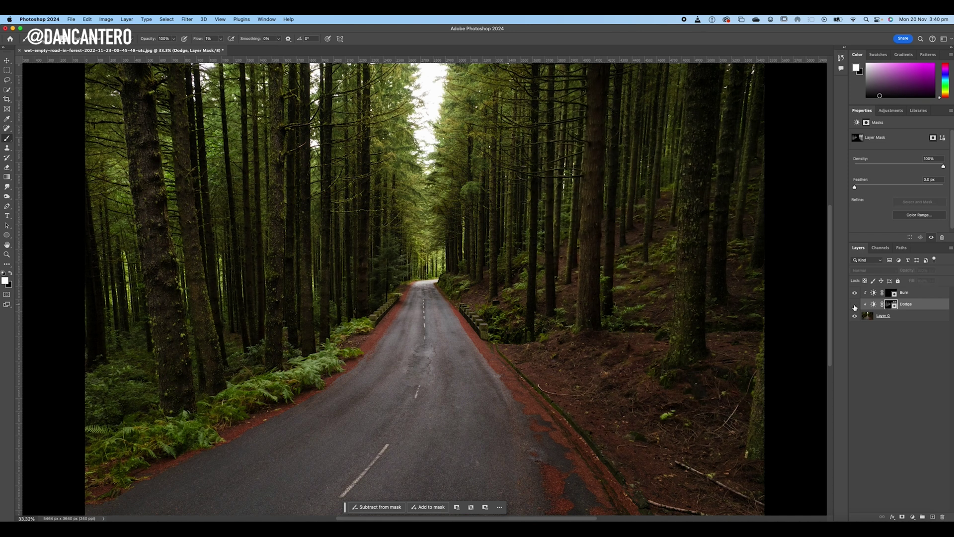
click(854, 305)
click(854, 305)
Step: Target the Burn layer's mask and reduce the brush size
click(890, 295)
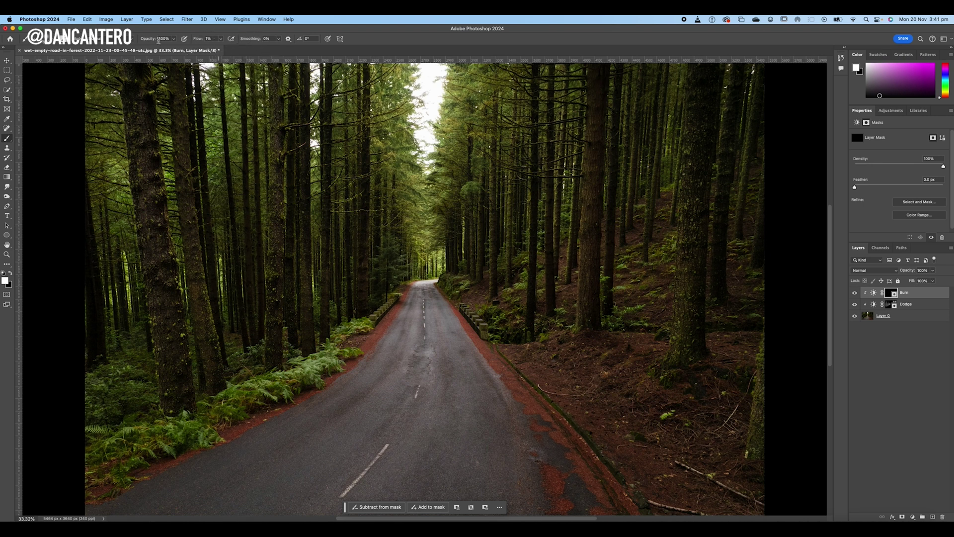
key(bracketleft)
key(bracketleft)
key(bracketleft)
key(bracketleft)
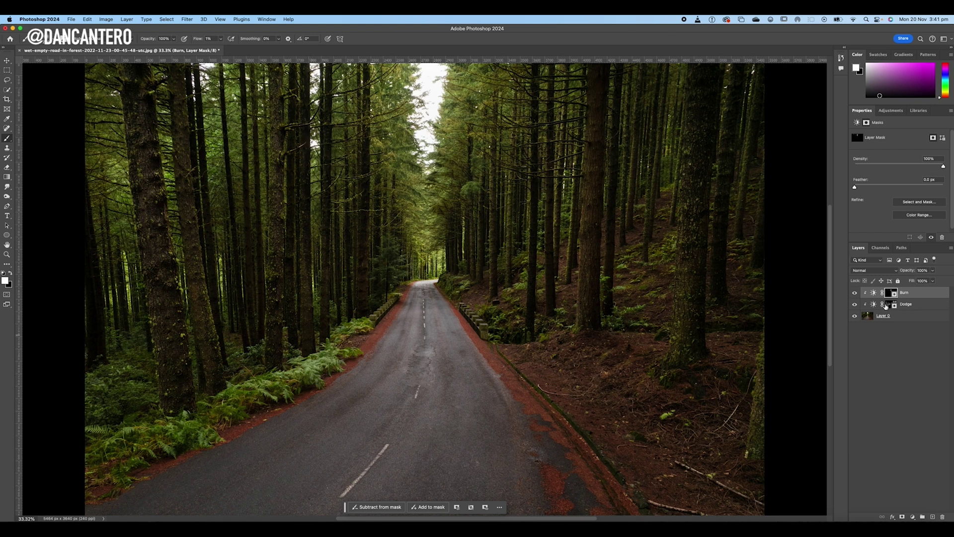
Step: Toggle the Burn layer's visibility repeatedly to compare the road and bright sky gaps with and without darkening
click(854, 293)
click(855, 293)
click(855, 293)
click(854, 293)
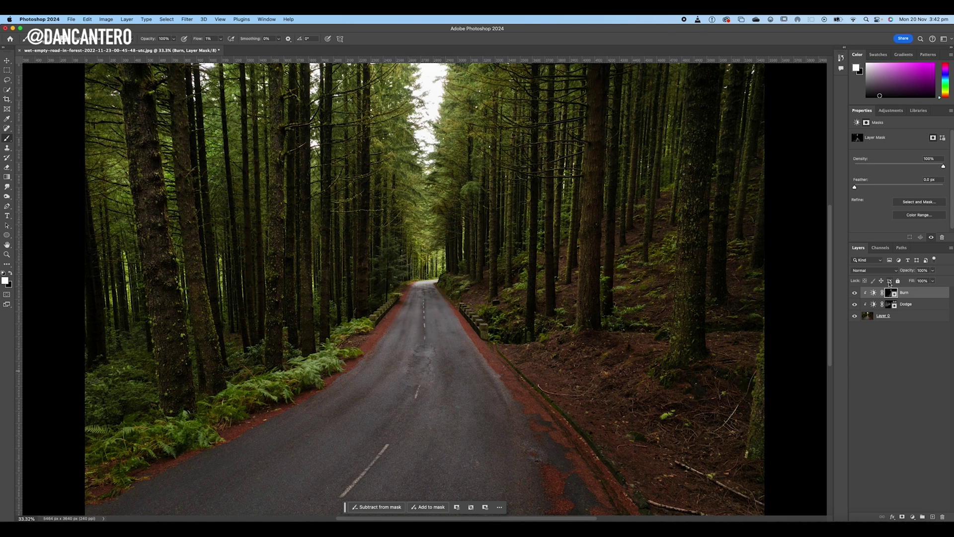
click(855, 293)
click(855, 293)
click(854, 293)
click(854, 293)
click(855, 293)
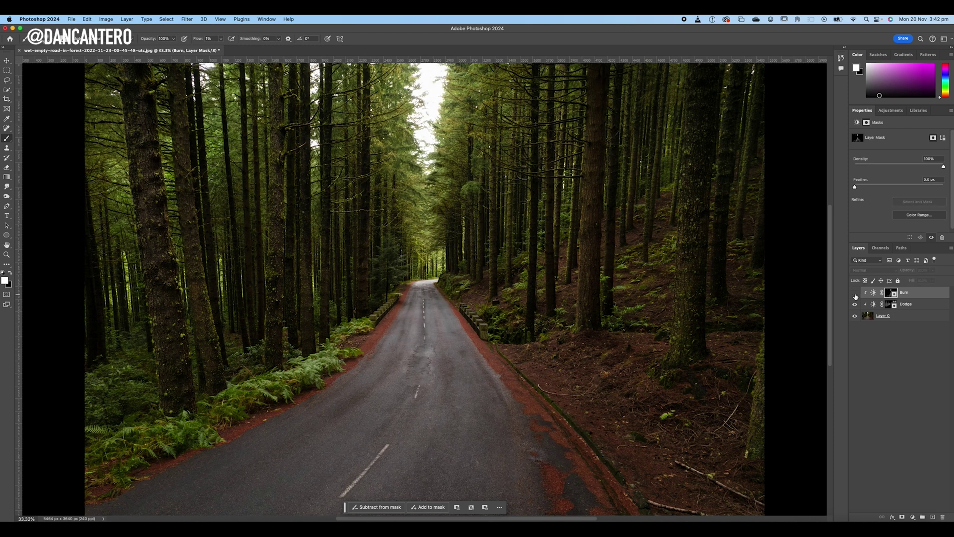
click(855, 294)
click(855, 294)
click(855, 293)
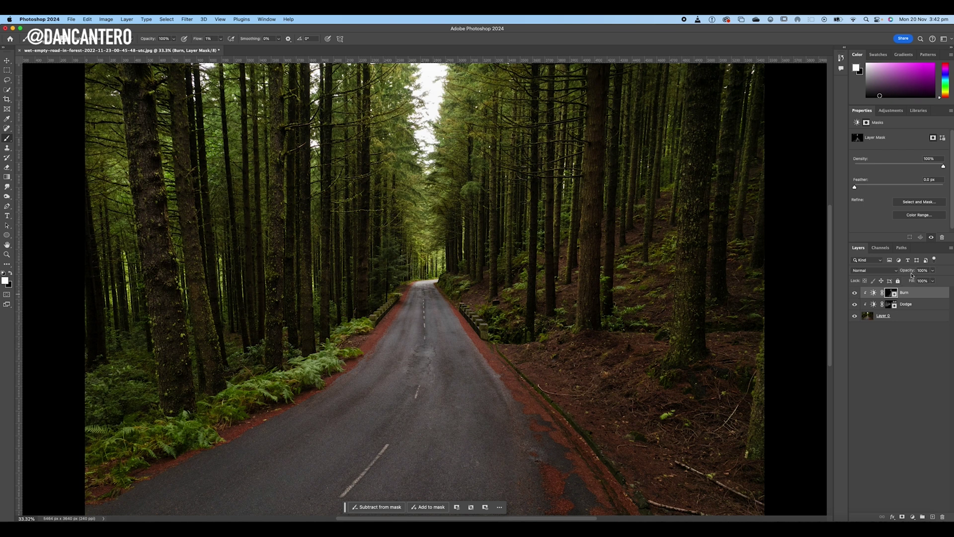
Step: Try a different opacity for the Burn layer and a different brightness for the Dodge adjustment
mouse_move(908, 271)
mouse_down()
mouse_move(821, 273)
mouse_move(927, 277)
mouse_up()
key(Return)
click(923, 306)
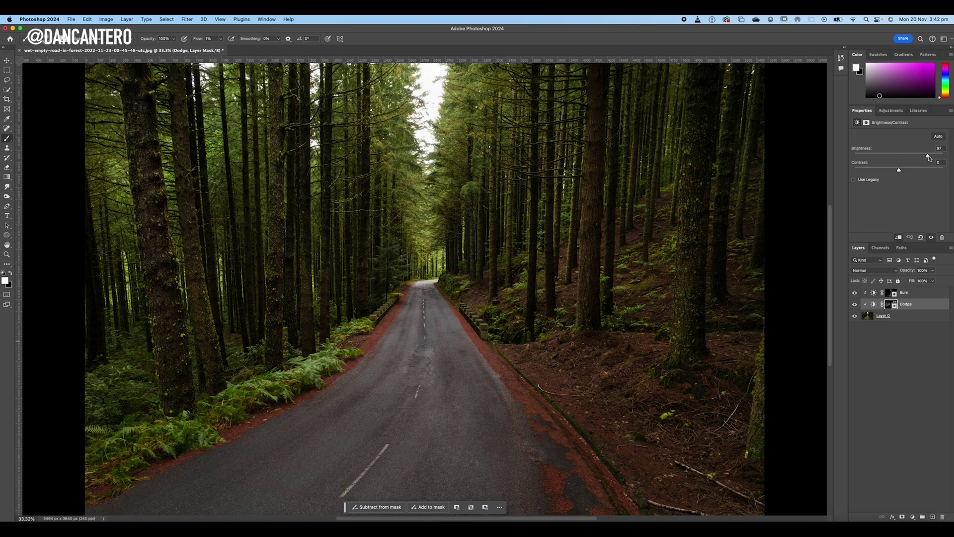
drag(929, 157, 927, 156)
Step: Lower the Burn adjustment's brightness further to strengthen the darkening
click(917, 293)
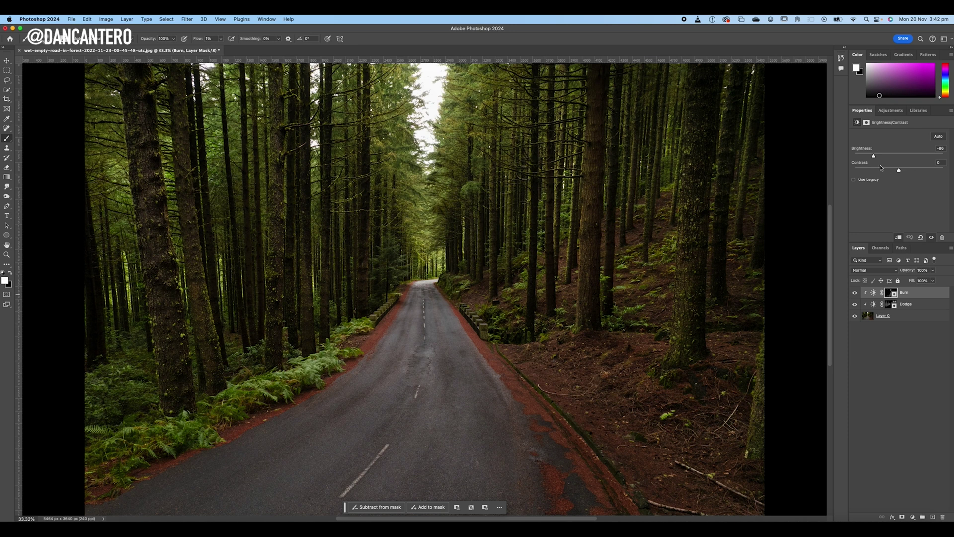
mouse_move(874, 158)
mouse_down()
mouse_move(865, 158)
mouse_move(887, 160)
mouse_move(868, 159)
mouse_up()
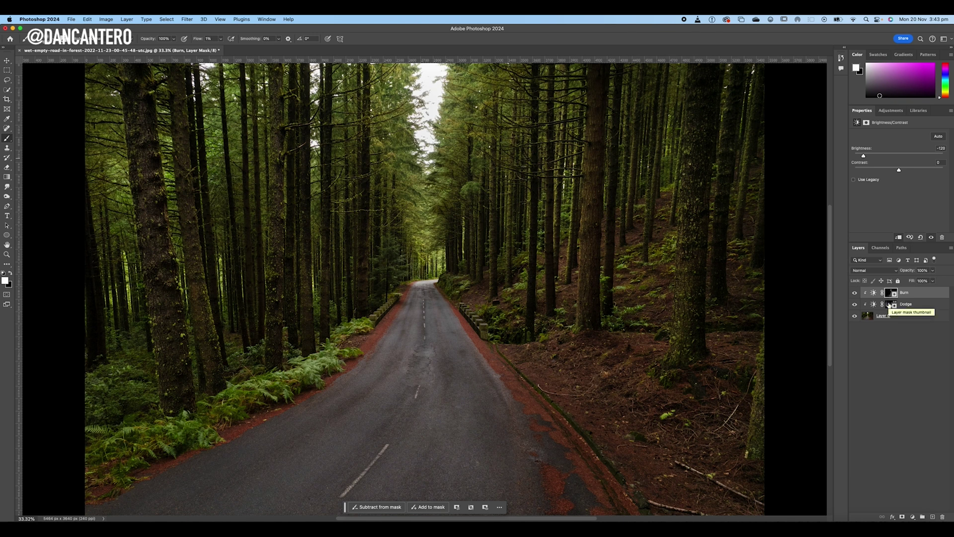
Step: Inspect the Dodge mask and the Burn mask in black and white, returning to the normal image view after each
alt+click(890, 304)
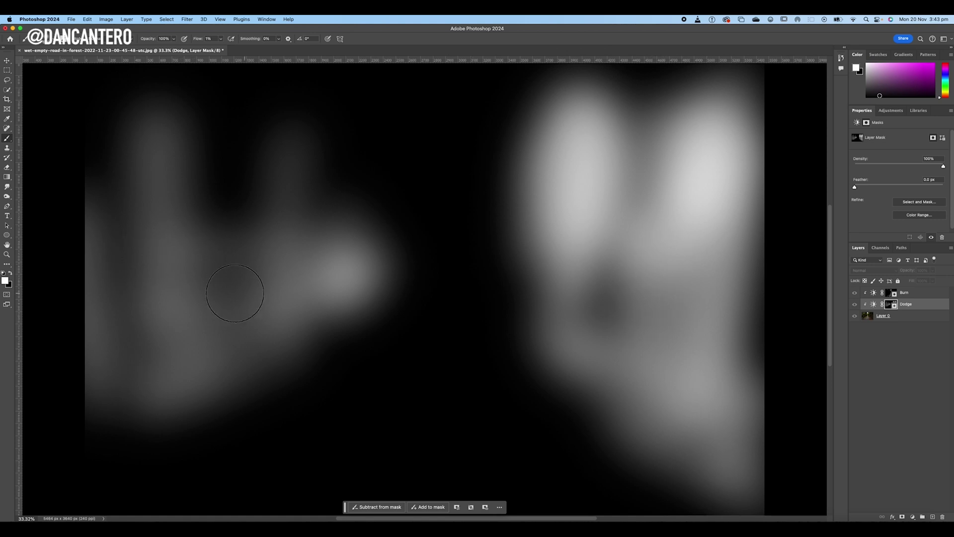
alt+click(889, 305)
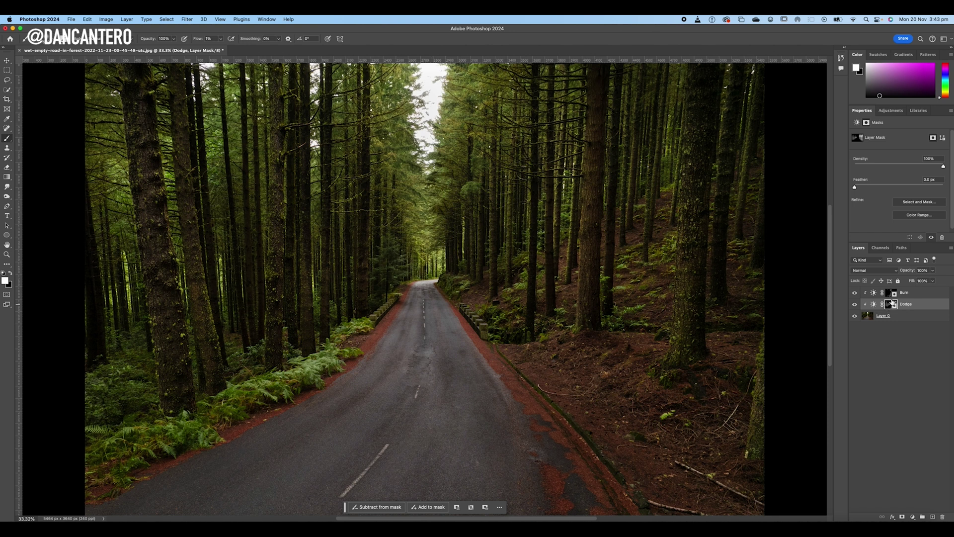
alt+click(889, 294)
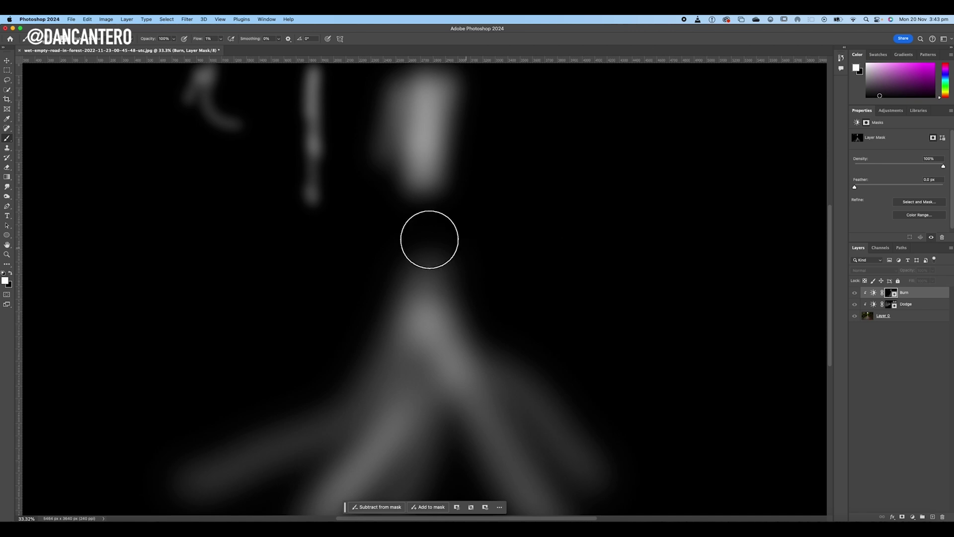
alt+click(891, 297)
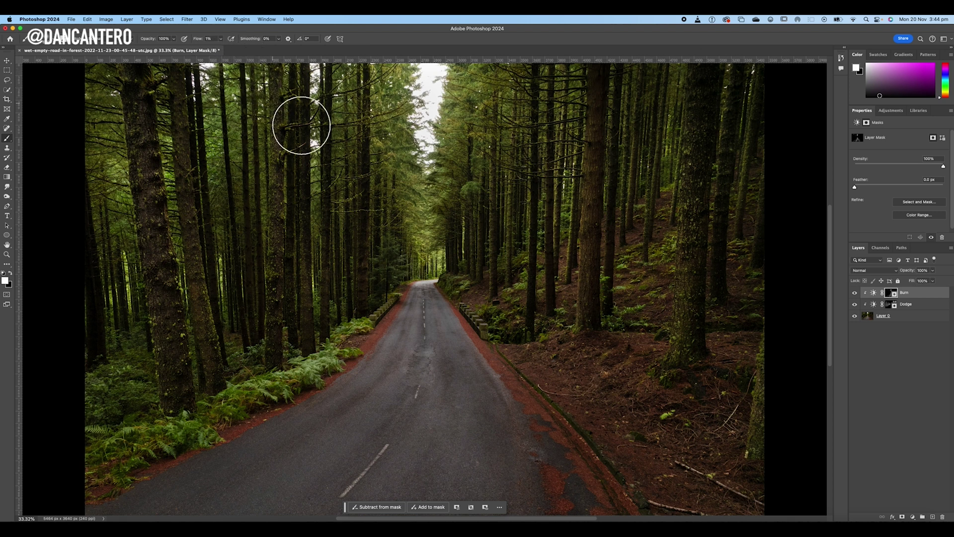
Step: Display the Burn mask and paint black over its light patch covering the central sky gap, returning to the image view
scroll(423, 130, up, 3)
scroll(438, 134, down, 1)
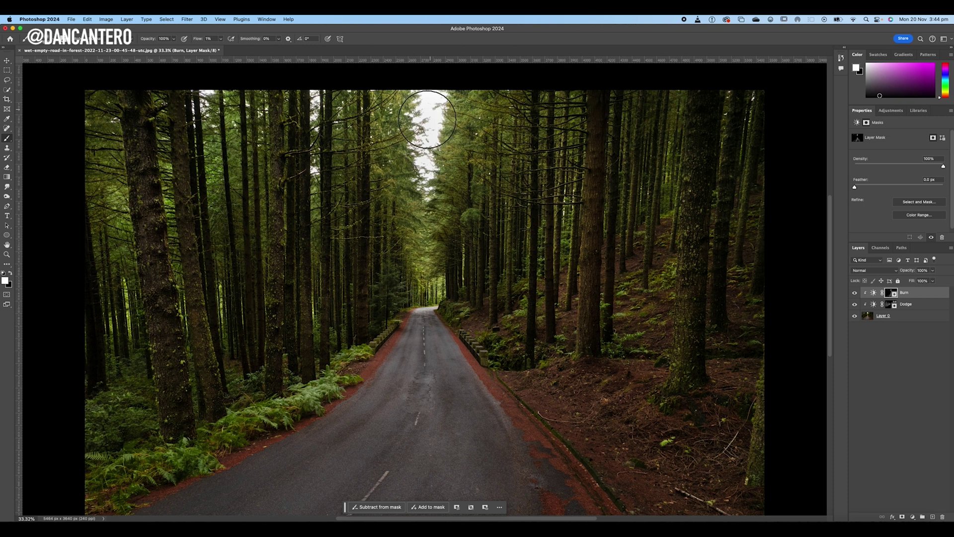
alt+click(888, 294)
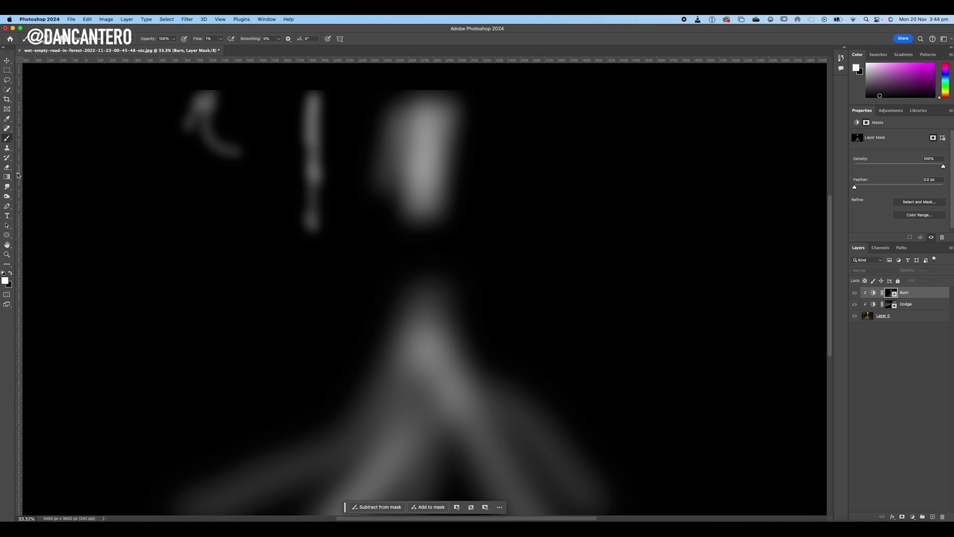
key(x)
mouse_move(465, 240)
mouse_down()
mouse_move(419, 226)
mouse_move(429, 116)
mouse_move(411, 180)
mouse_move(432, 142)
mouse_move(429, 153)
mouse_move(425, 128)
mouse_move(408, 127)
mouse_move(407, 180)
mouse_move(438, 194)
mouse_move(442, 170)
mouse_move(420, 120)
mouse_move(402, 147)
mouse_move(415, 204)
mouse_move(493, 205)
mouse_move(444, 182)
mouse_move(425, 108)
mouse_move(419, 191)
mouse_move(411, 119)
mouse_move(397, 154)
mouse_move(426, 227)
mouse_move(477, 100)
mouse_move(414, 114)
mouse_move(405, 172)
mouse_move(415, 172)
mouse_move(400, 121)
mouse_move(424, 195)
mouse_move(437, 164)
mouse_up()
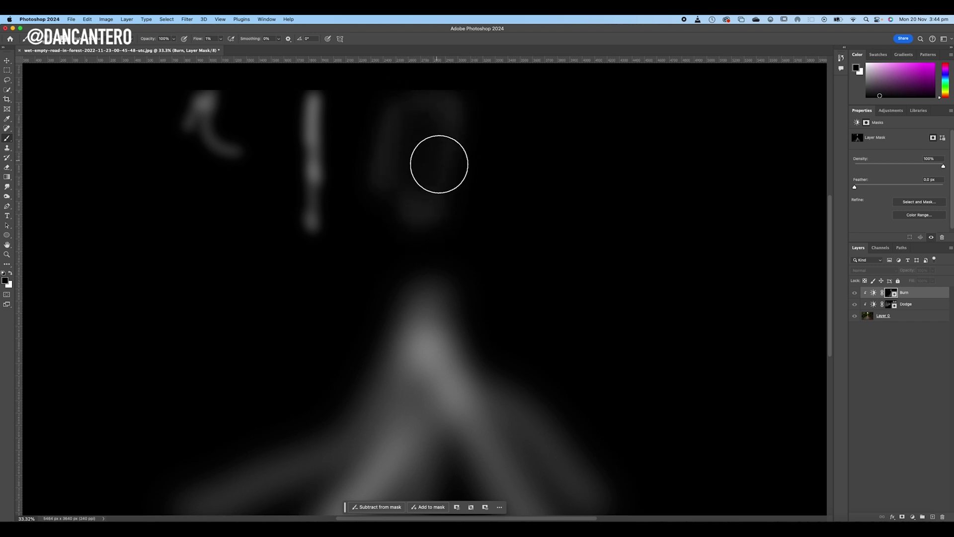
alt+click(890, 295)
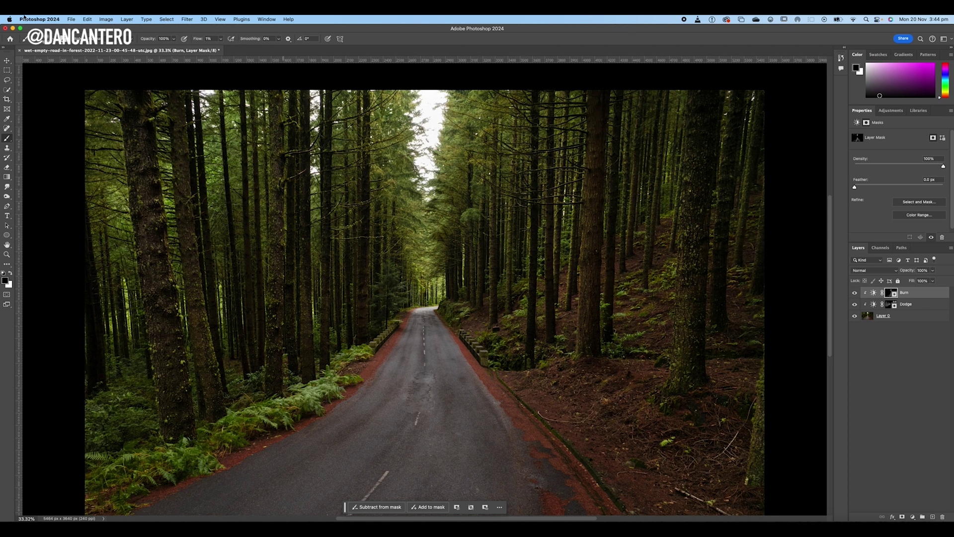
click(85, 19)
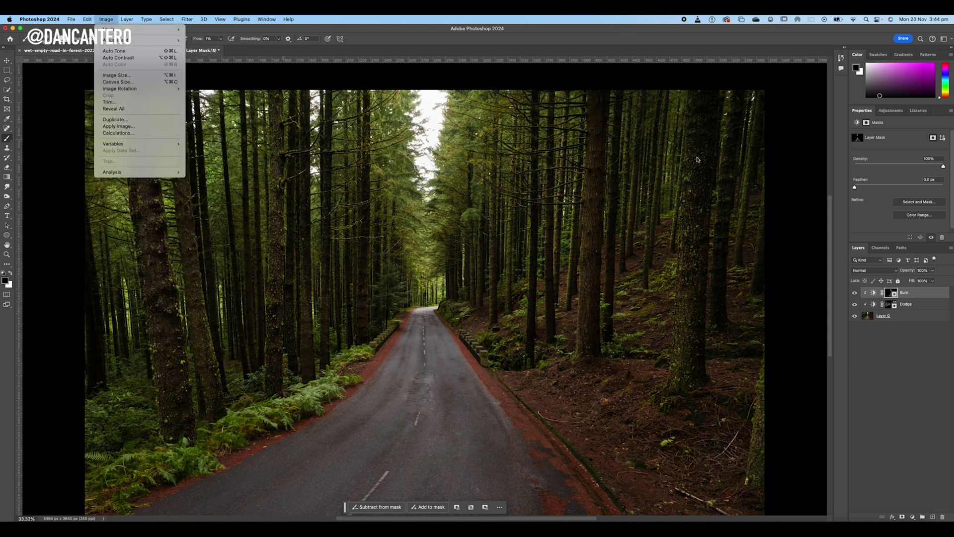
click(894, 336)
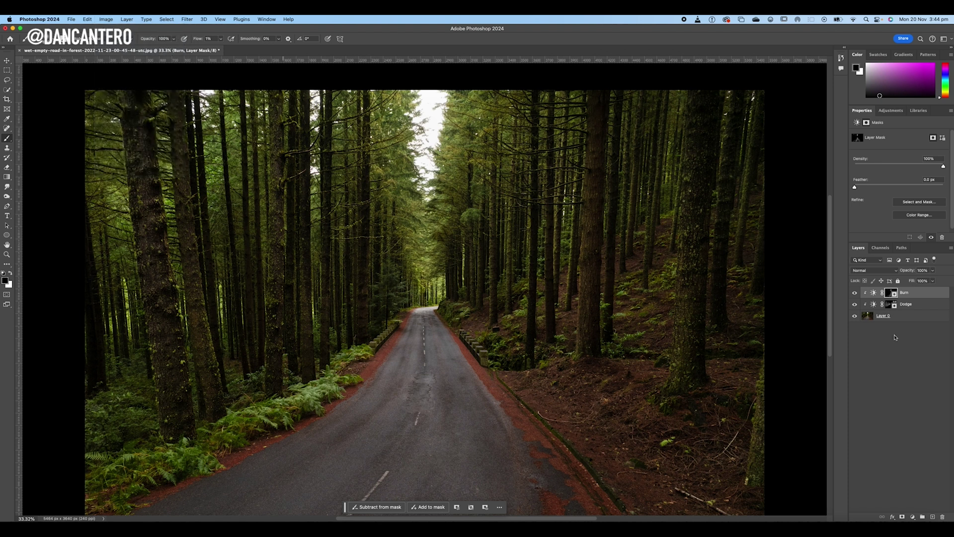
Step: Group the Burn and Dodge adjustment layers and name the group "Dodge & Burn"
shift+click(918, 304)
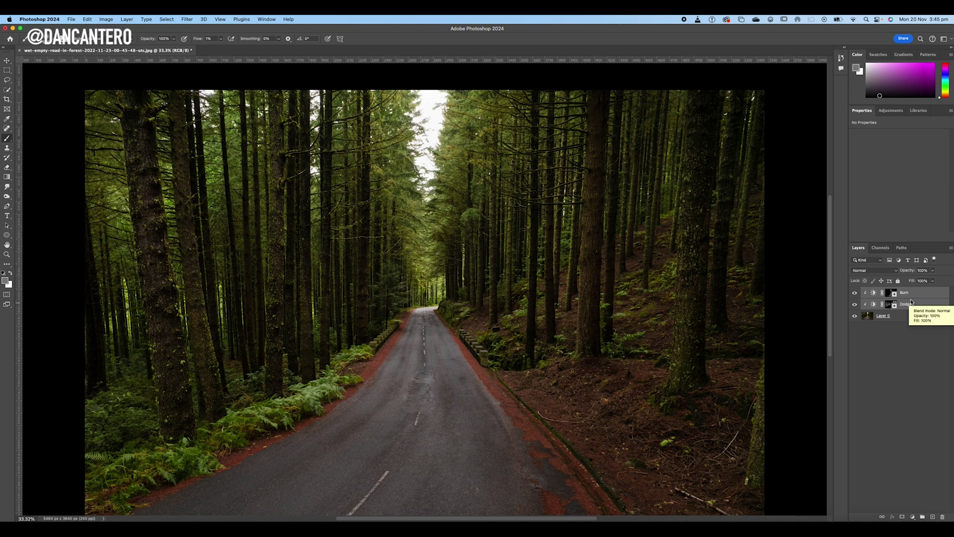
key(super+g)
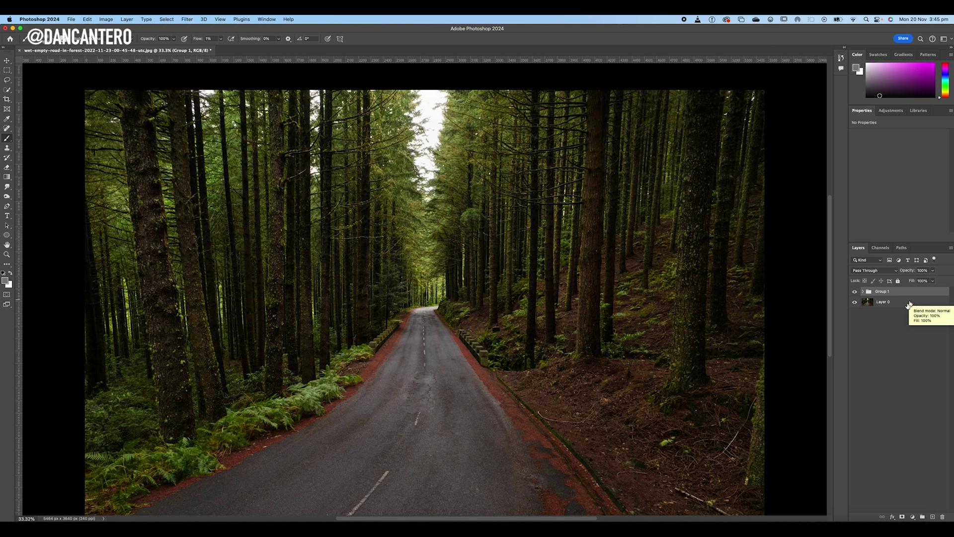
double_click(882, 291)
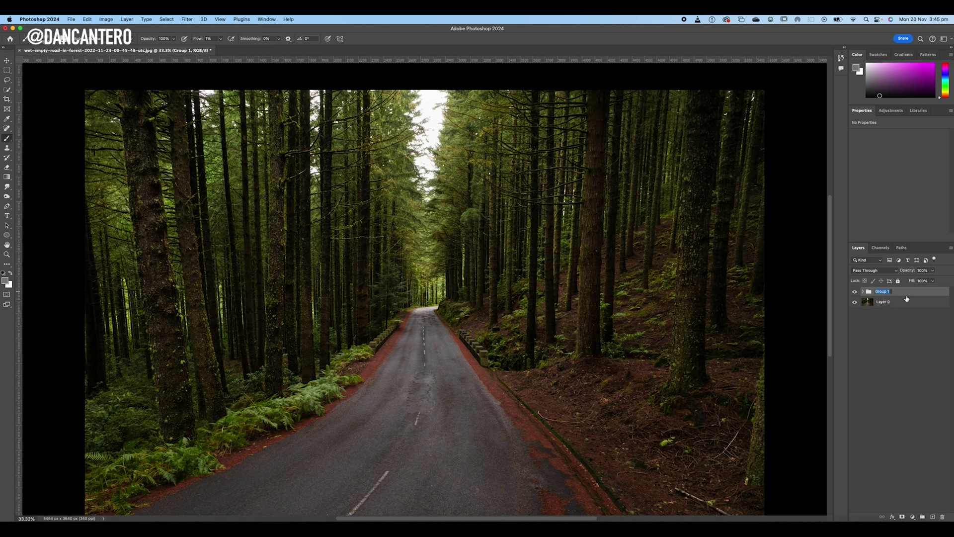
text(Dodge & Burn)
key(Return)
Step: Expand the Dodge & Burn group, select the Dodge layer and ready the Brush tool with white as the foreground color
click(862, 292)
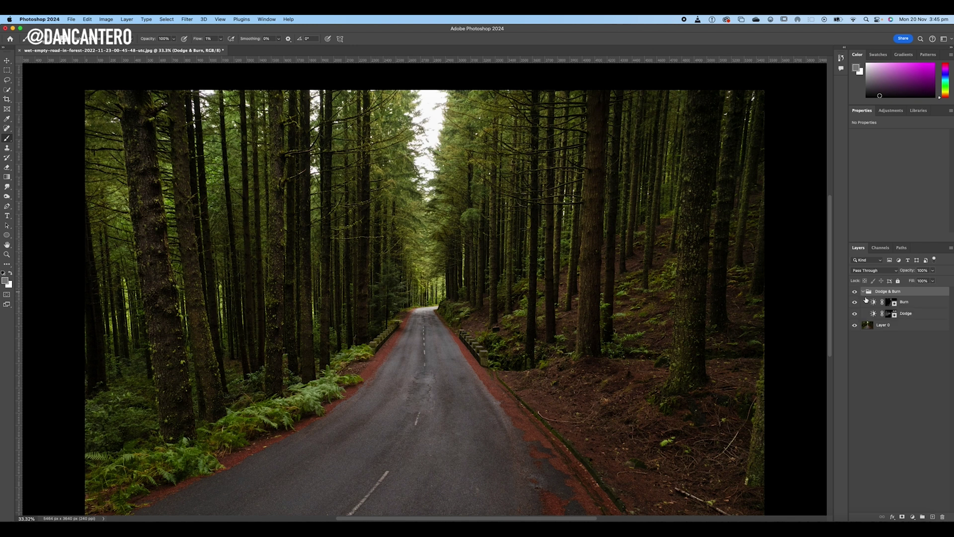
click(913, 313)
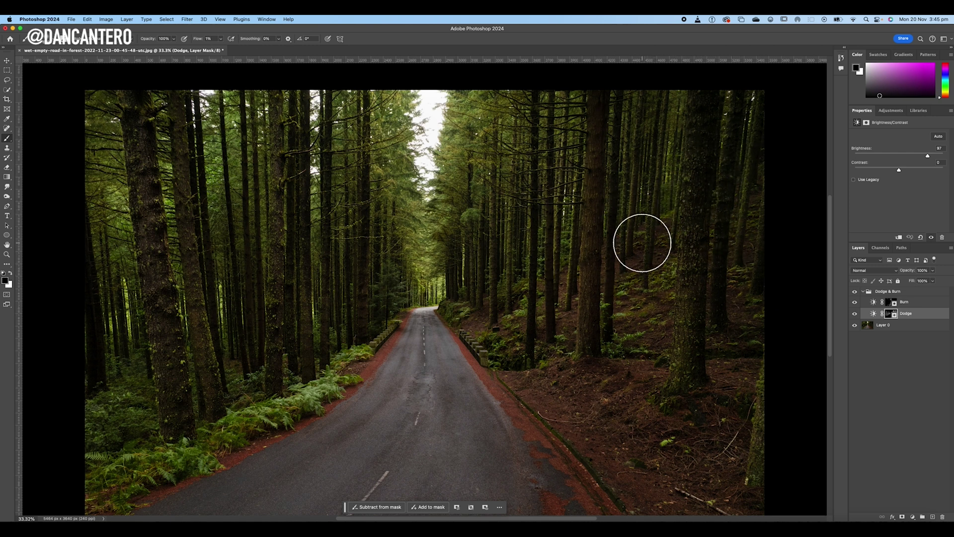
key(v)
key(b)
key(x)
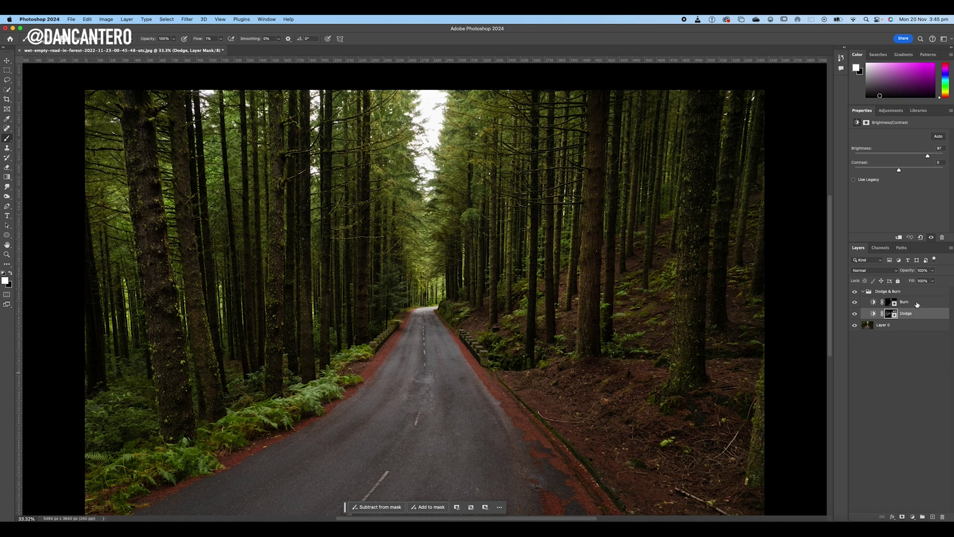
Step: Collapse and re-expand the Dodge & Burn group and show the Dodge layer's Brightness/Contrast settings
click(862, 292)
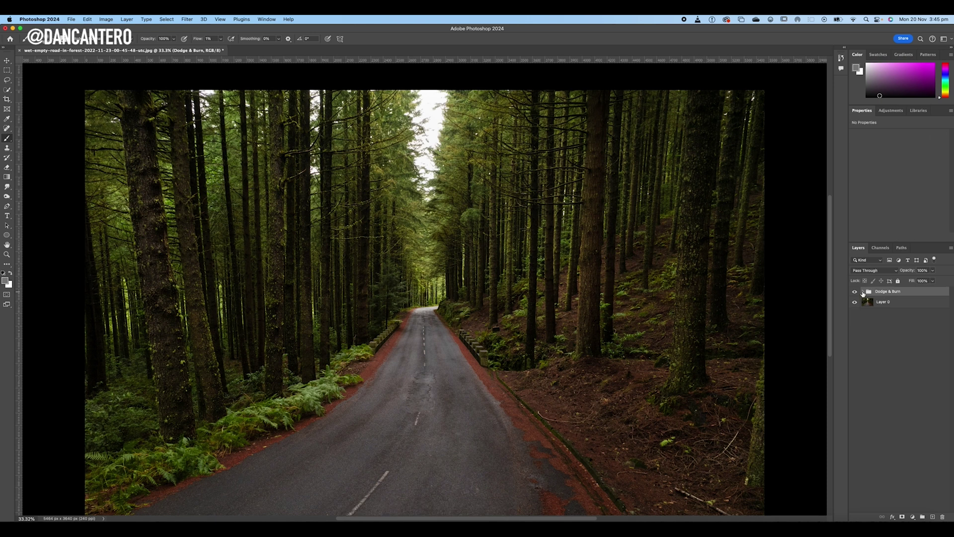
click(862, 292)
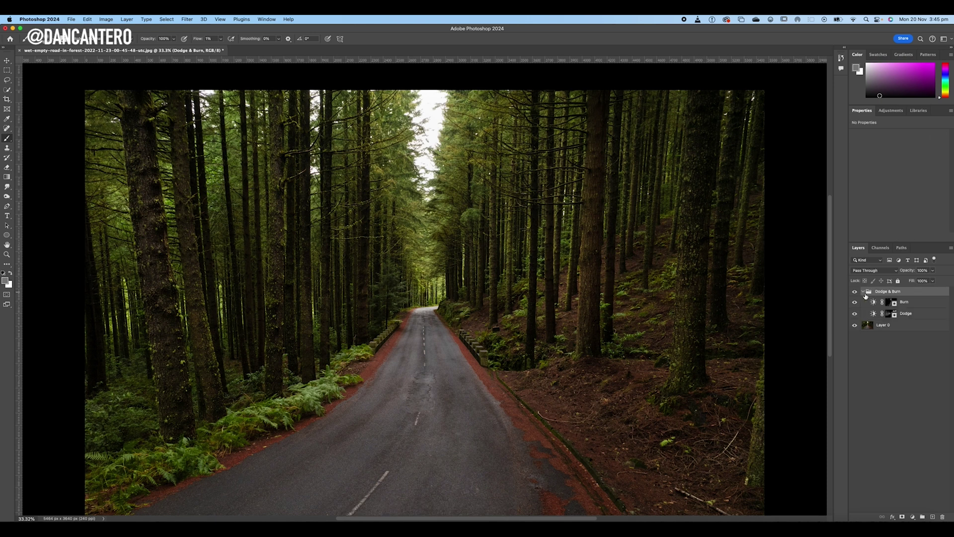
click(874, 315)
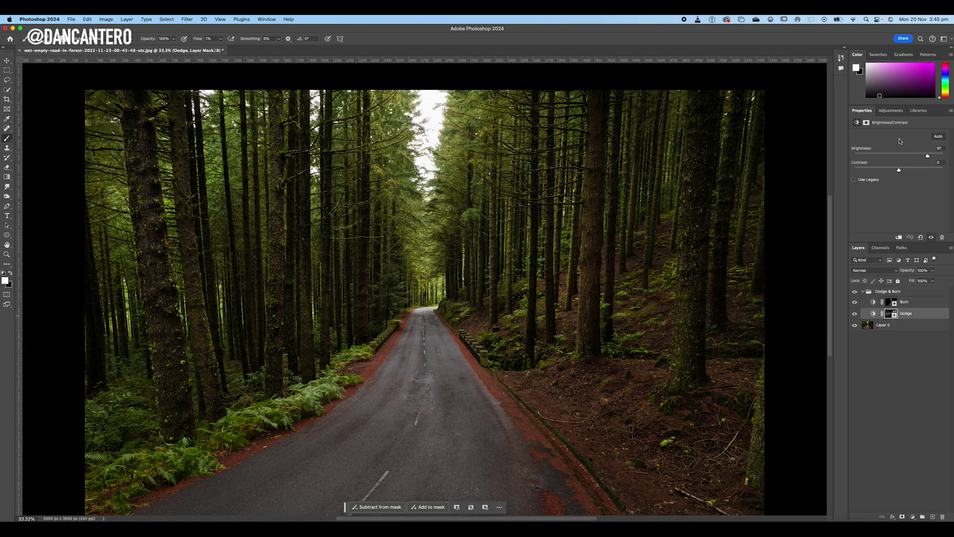